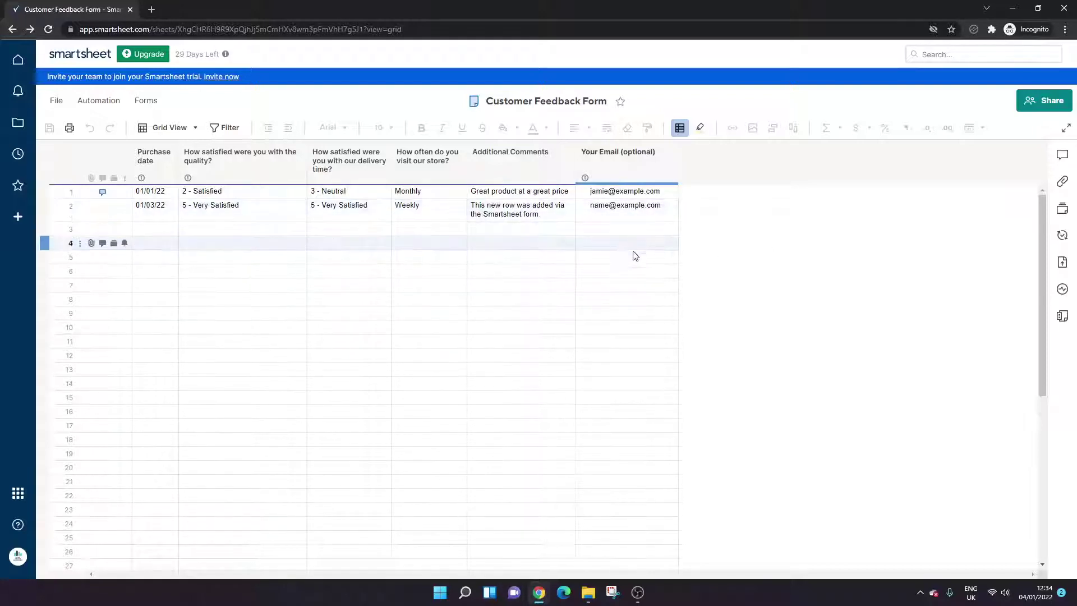
- Look over the empty Your Email and Additional Comments cells in the sheet
click(590, 244)
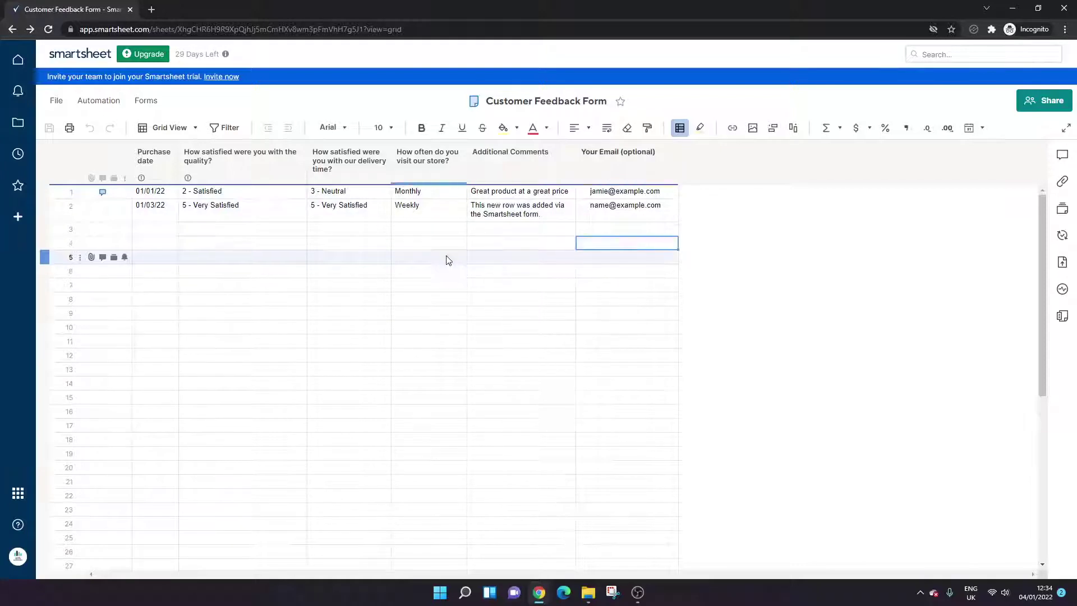
click(500, 270)
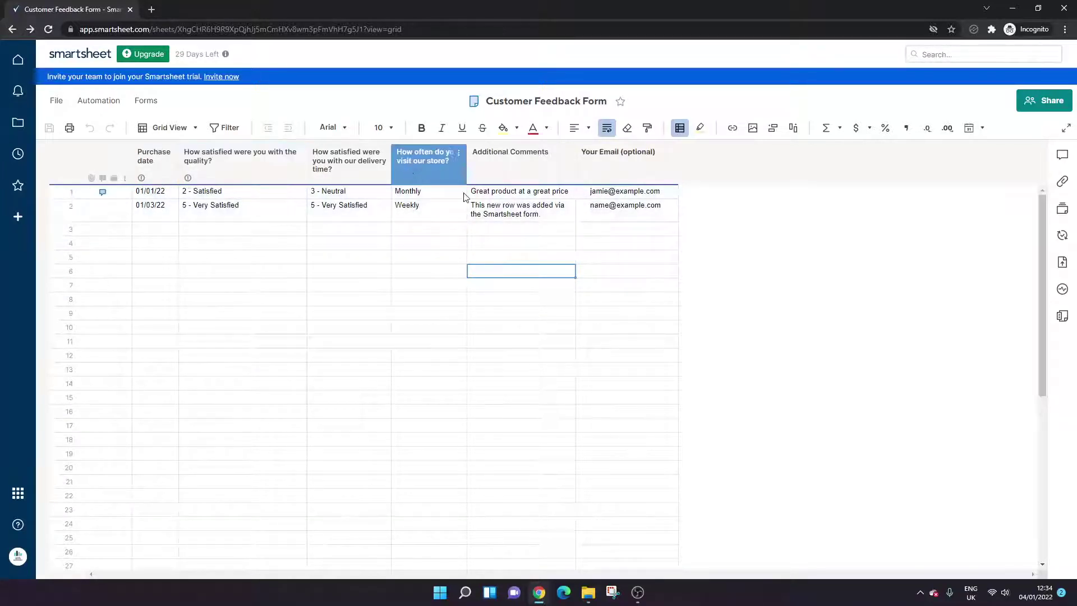
click(503, 194)
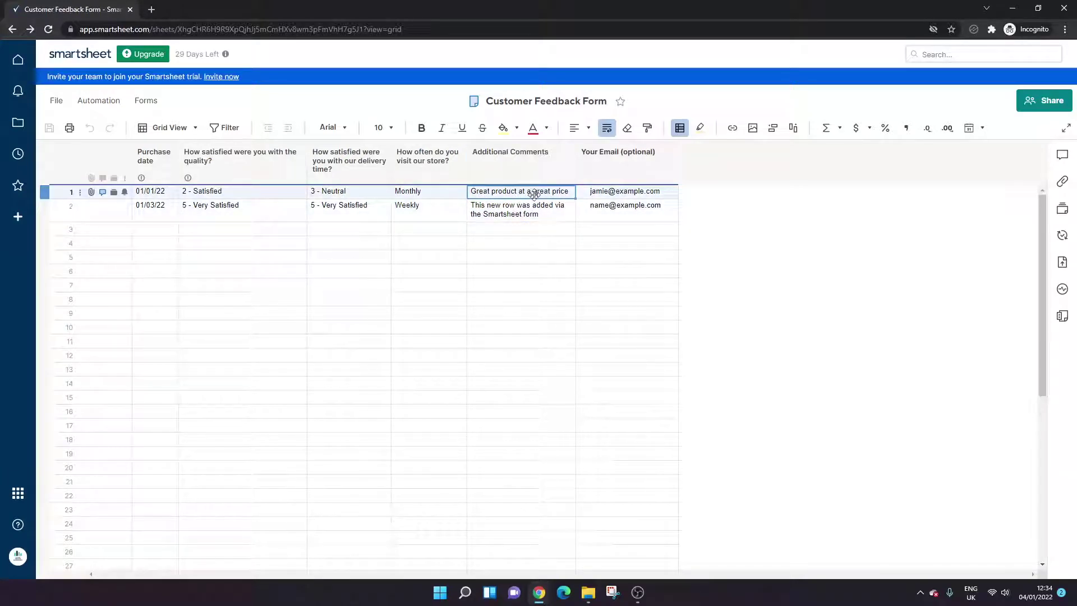
click(510, 230)
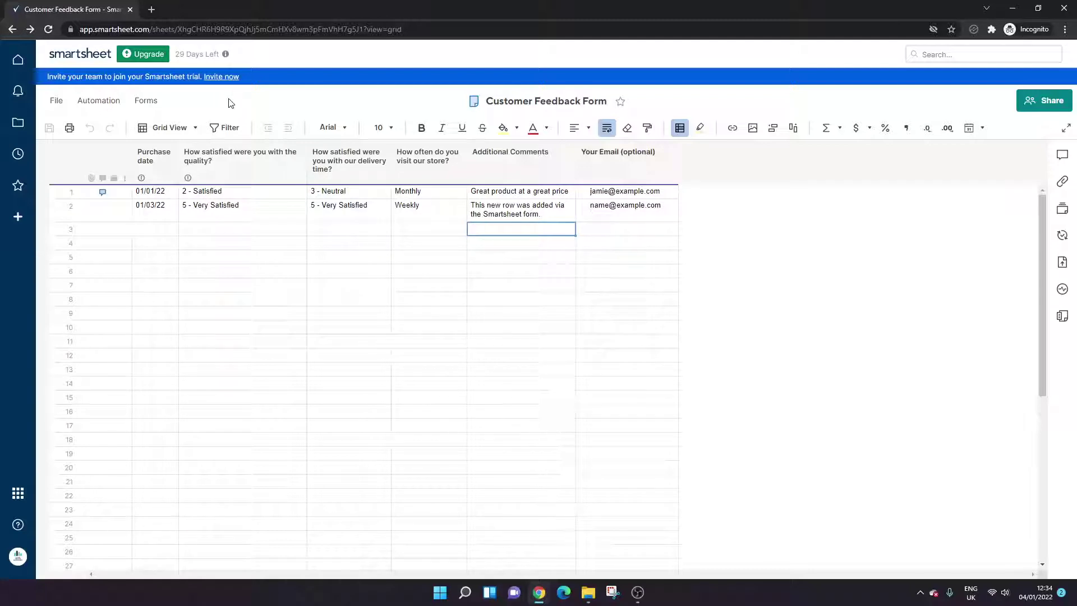
- Create a new form from the sheet's columns with Forms > Create Form
click(146, 101)
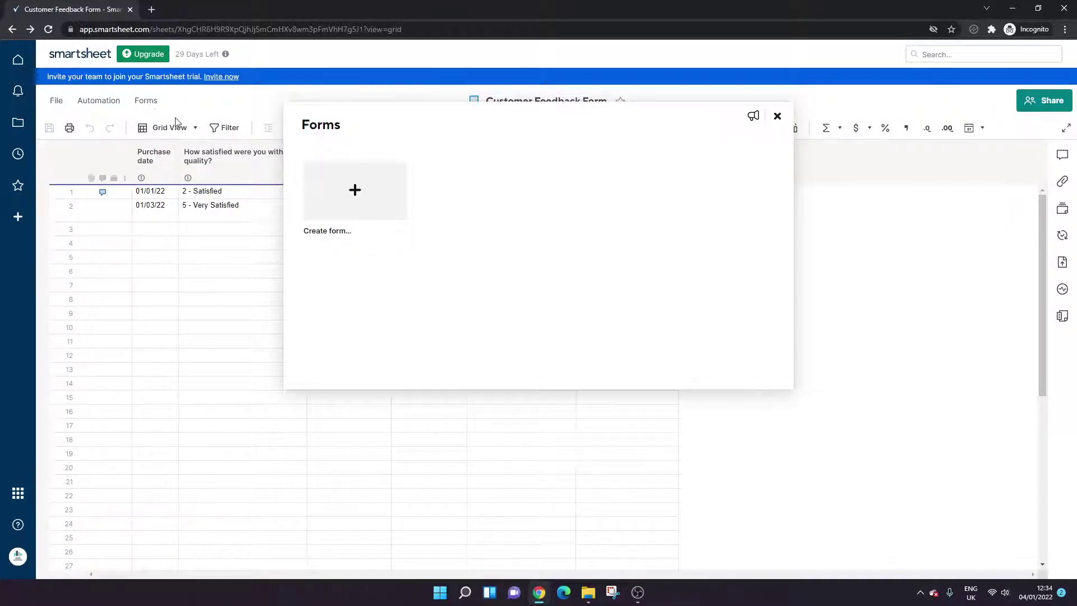
click(777, 116)
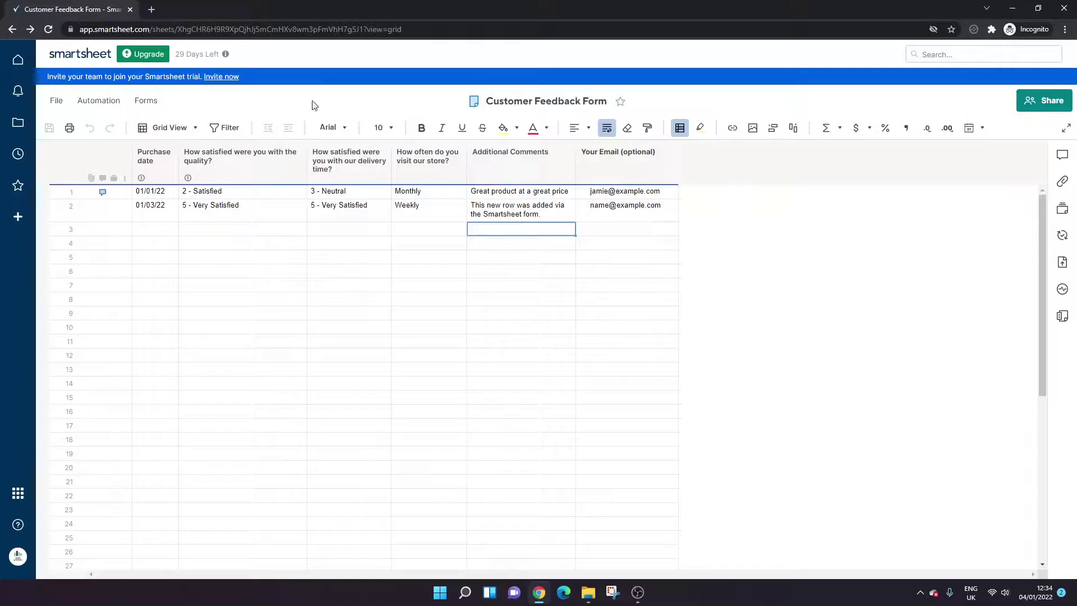
click(162, 102)
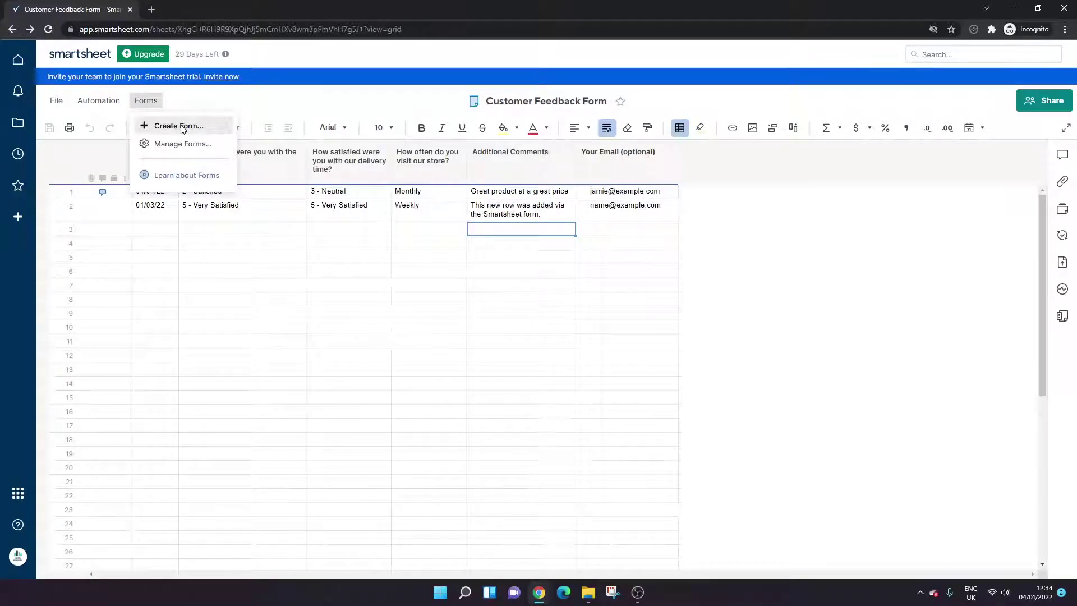
click(183, 130)
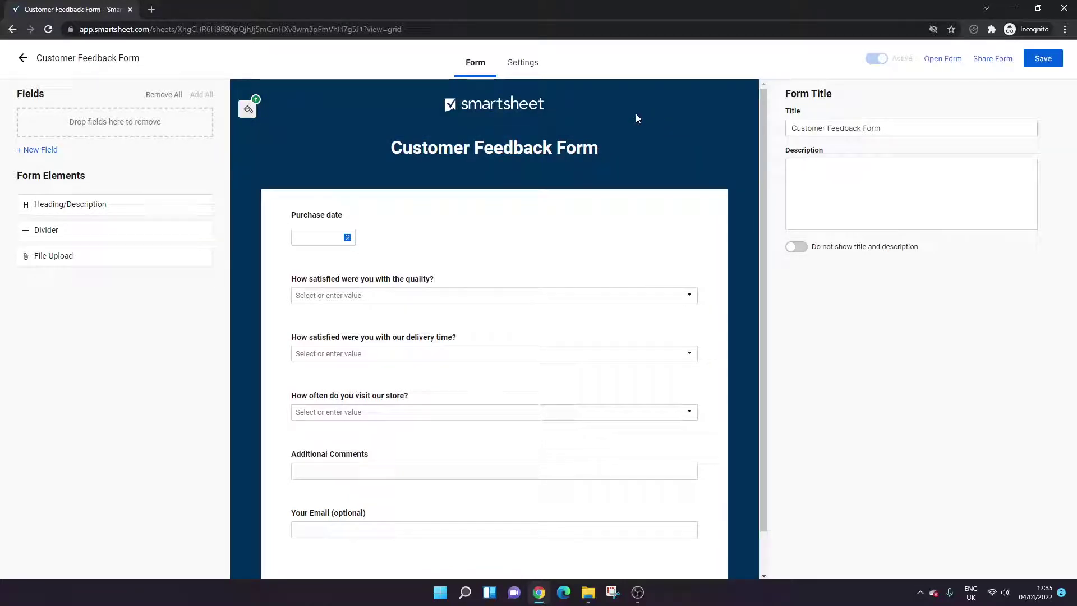
mouse_move(487, 110)
scroll(765, 140, down, 1)
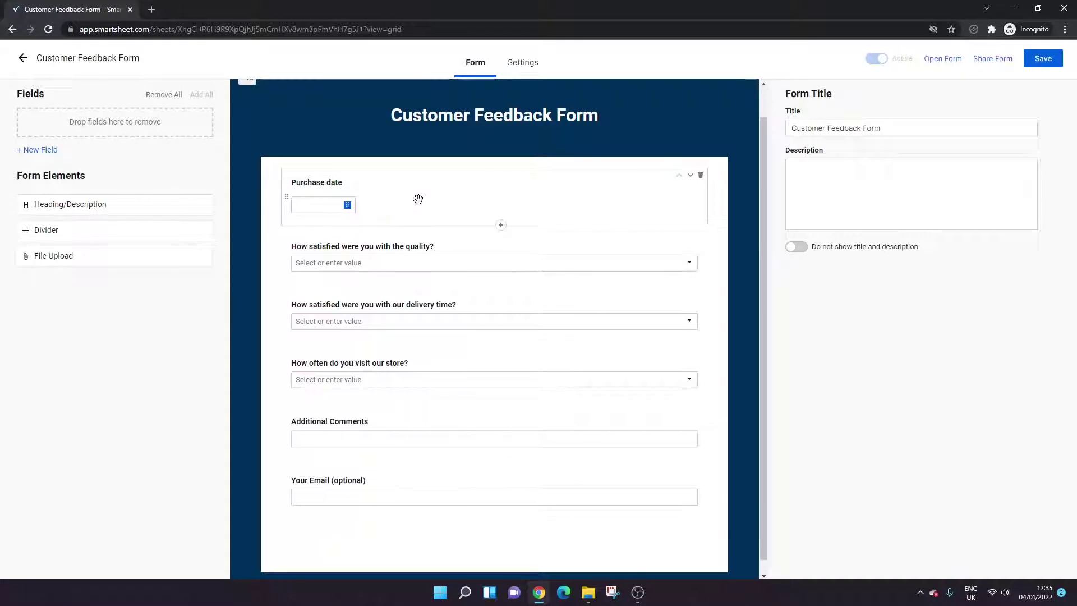
drag(418, 199, 426, 219)
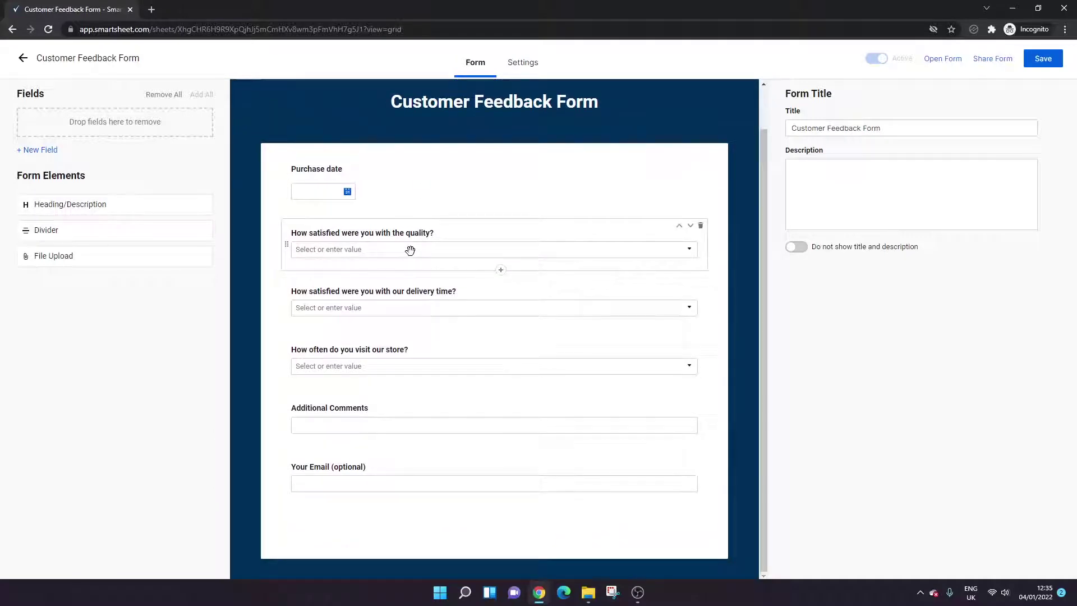
drag(445, 238, 442, 248)
- Save and activate the Customer Feedback Form, then open it live in a new tab
click(1044, 60)
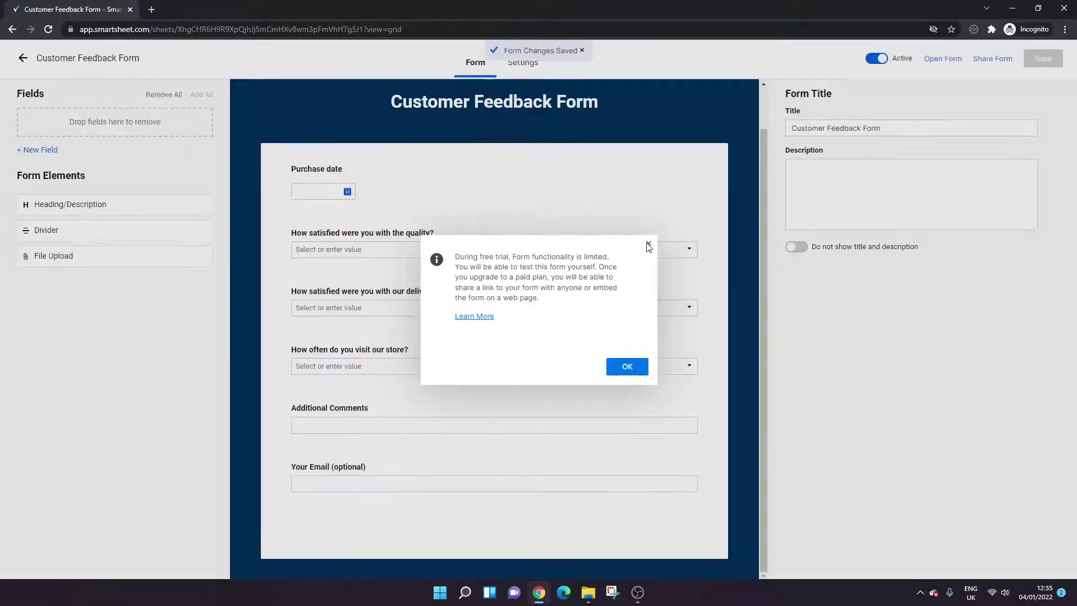
click(648, 245)
click(24, 58)
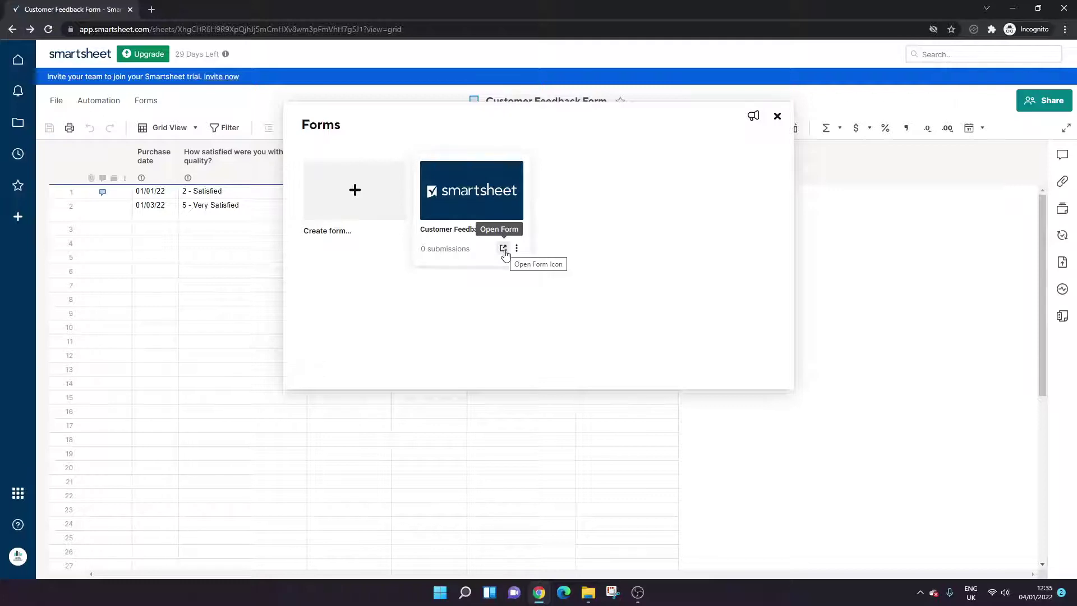
click(503, 248)
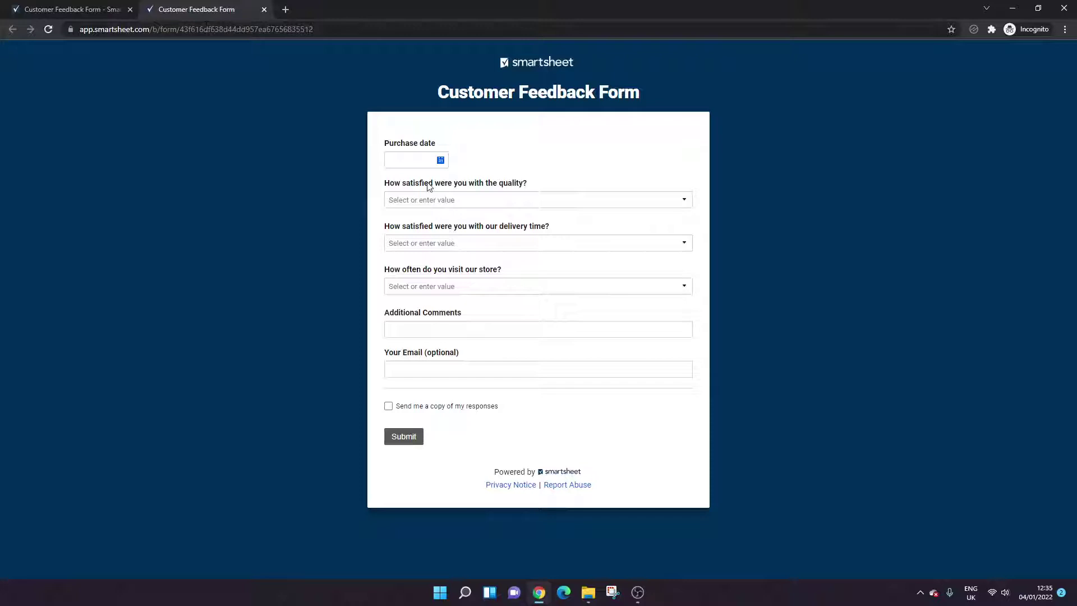
- Answer with purchase date 01/05/2022, quality 5 - Very Satisfied, delivery 3 - Neutral, First visit
click(440, 160)
click(572, 252)
click(491, 201)
click(479, 230)
click(464, 248)
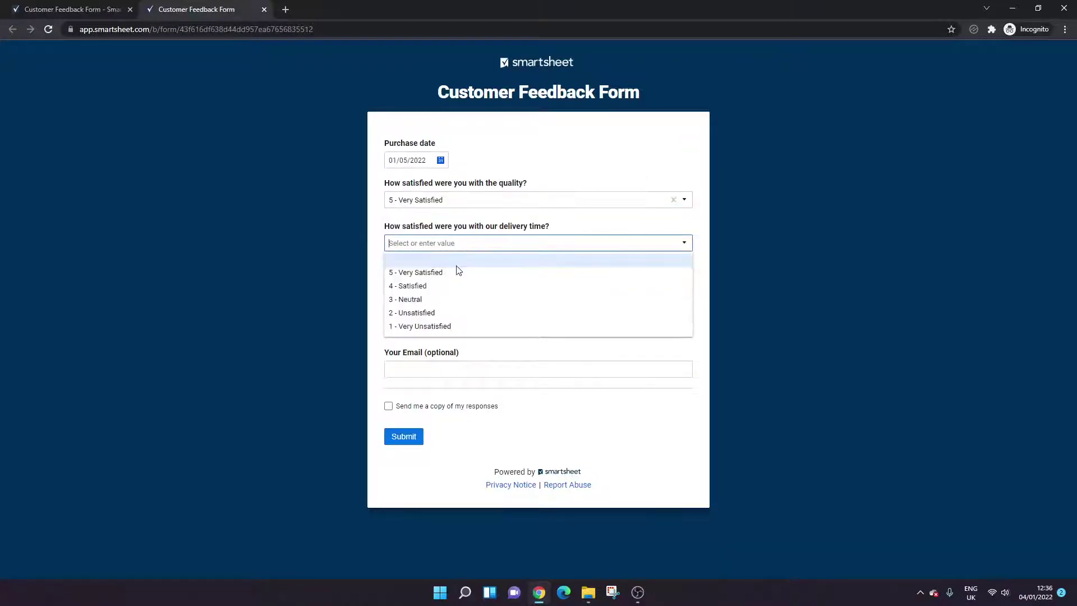
click(452, 284)
click(445, 245)
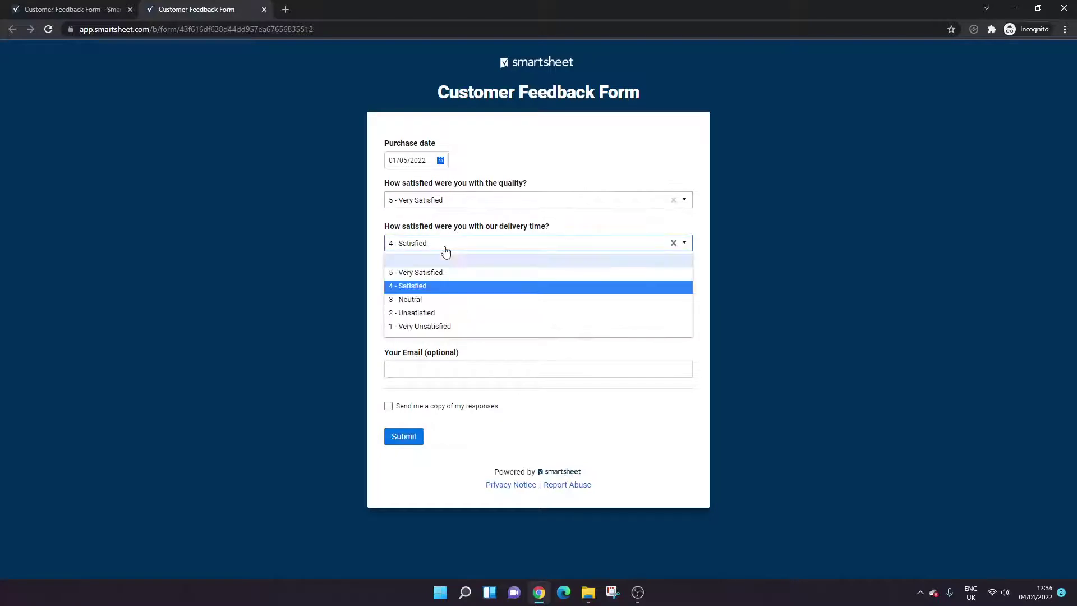
click(443, 303)
click(446, 289)
click(448, 317)
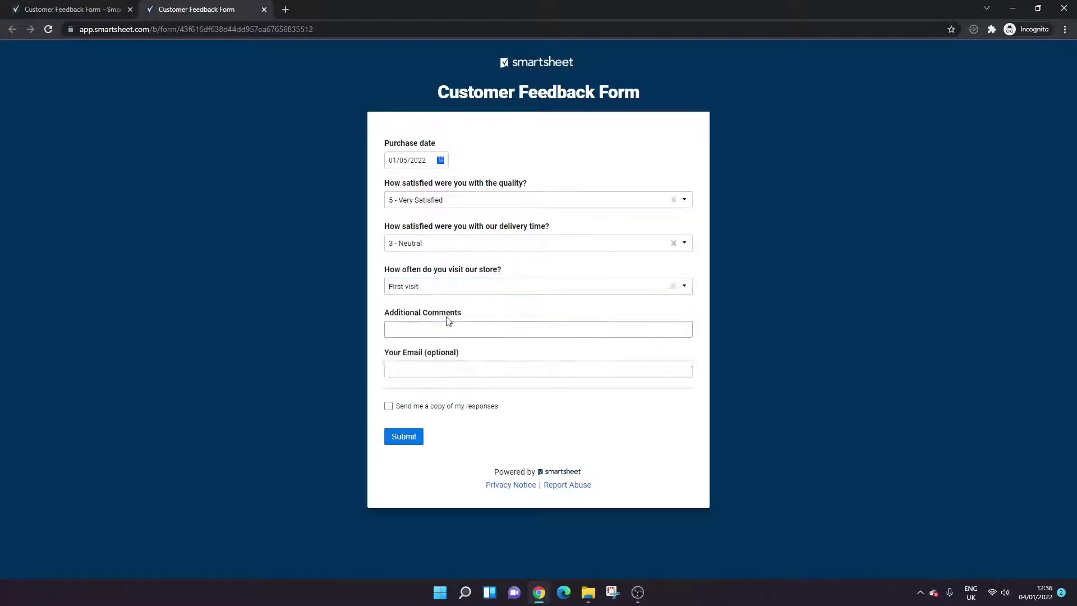
- Enter 'None' as the comment, fill in a test e-mail address, and submit the response
click(458, 324)
text(N)
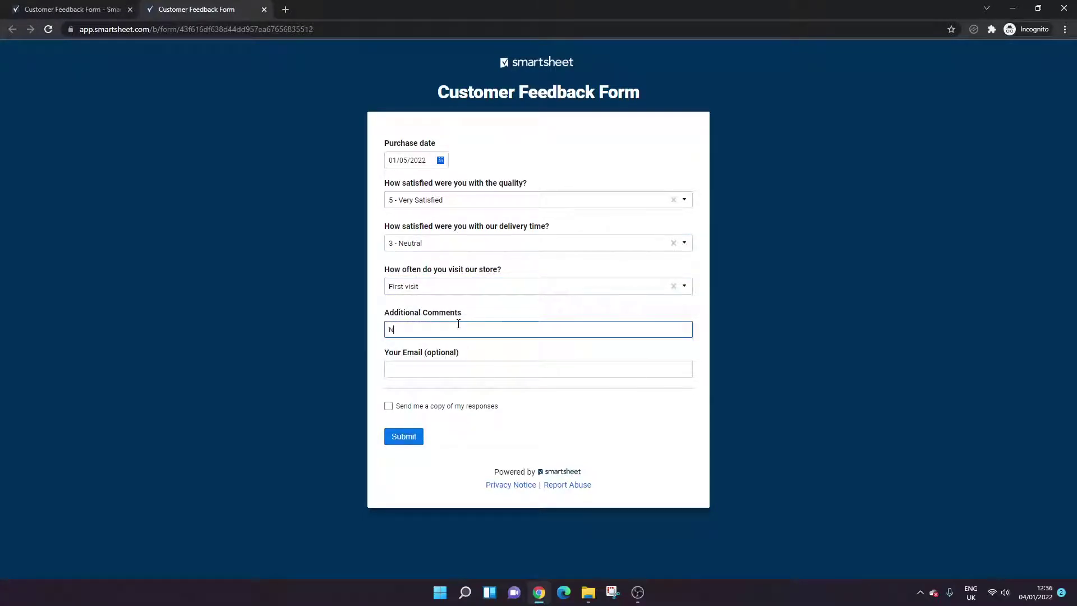
text(one)
click(447, 368)
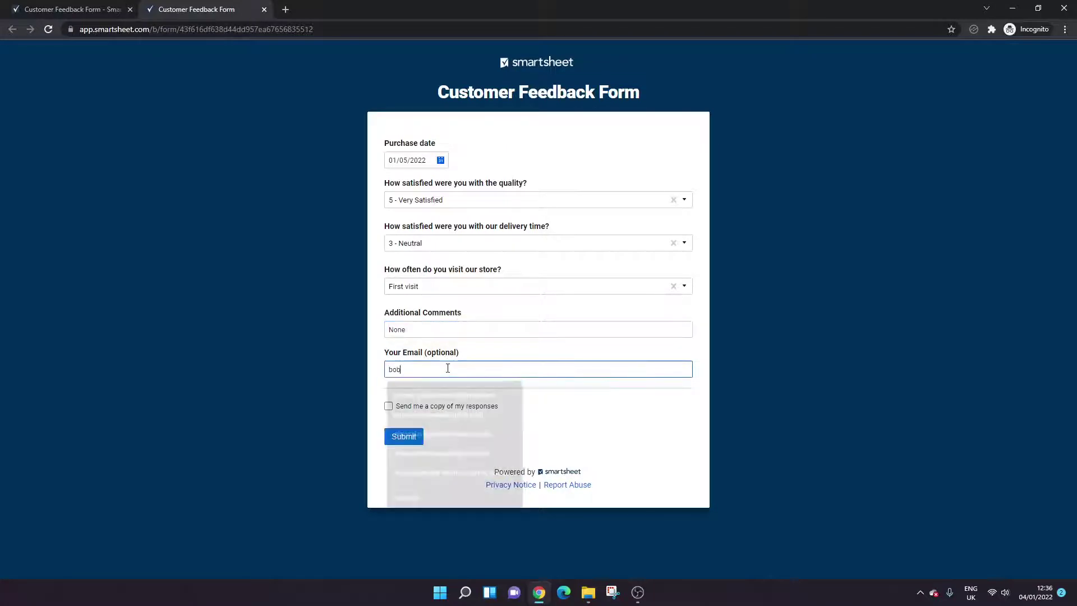
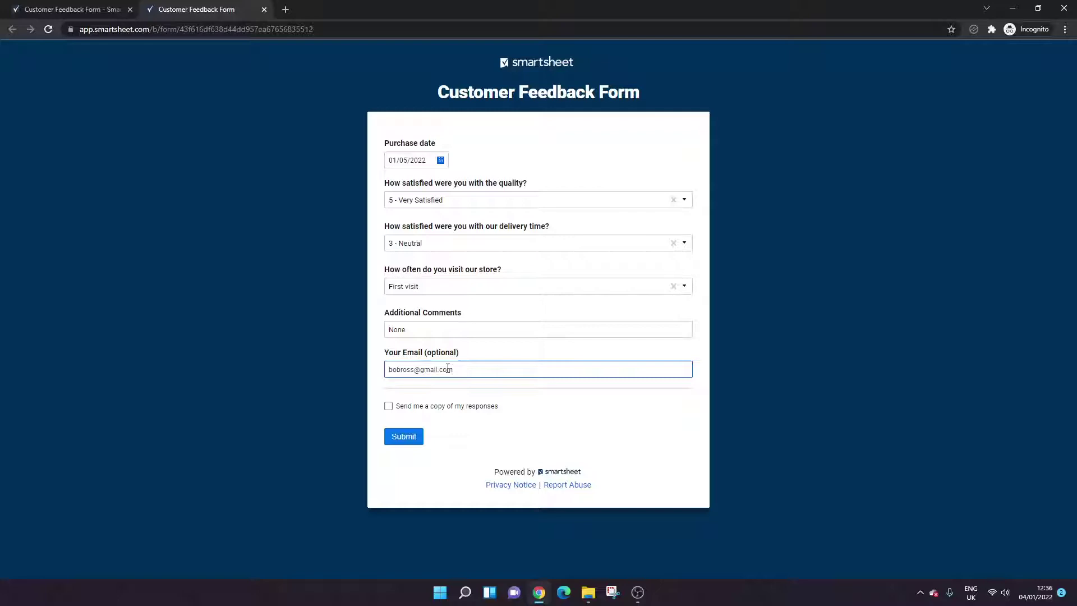
click(408, 436)
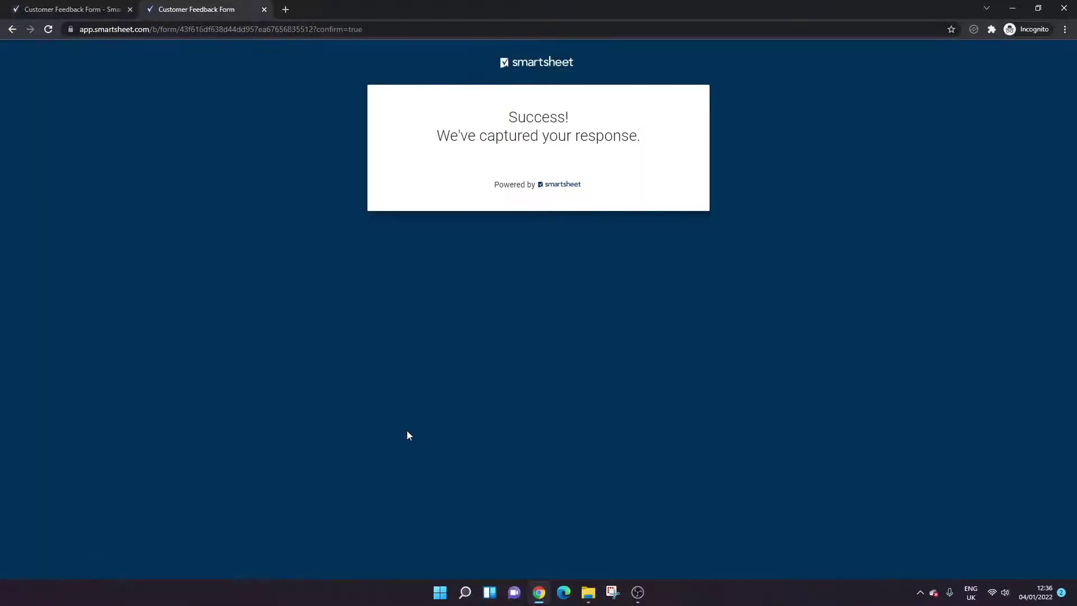
- Return to the sheet's tab, close the forms overview, and reload the page
click(79, 9)
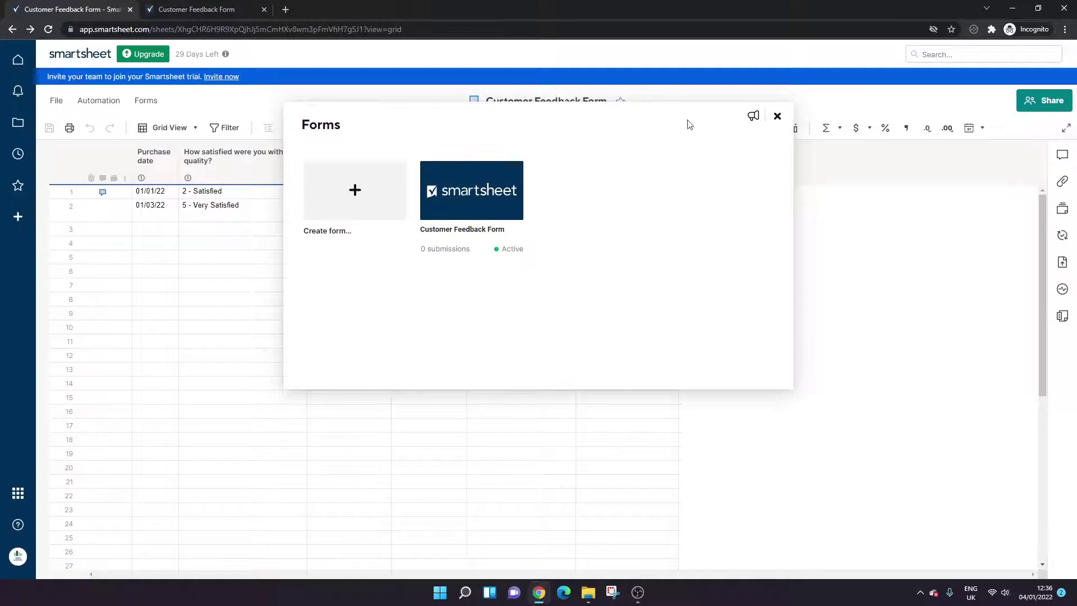
click(777, 115)
click(328, 30)
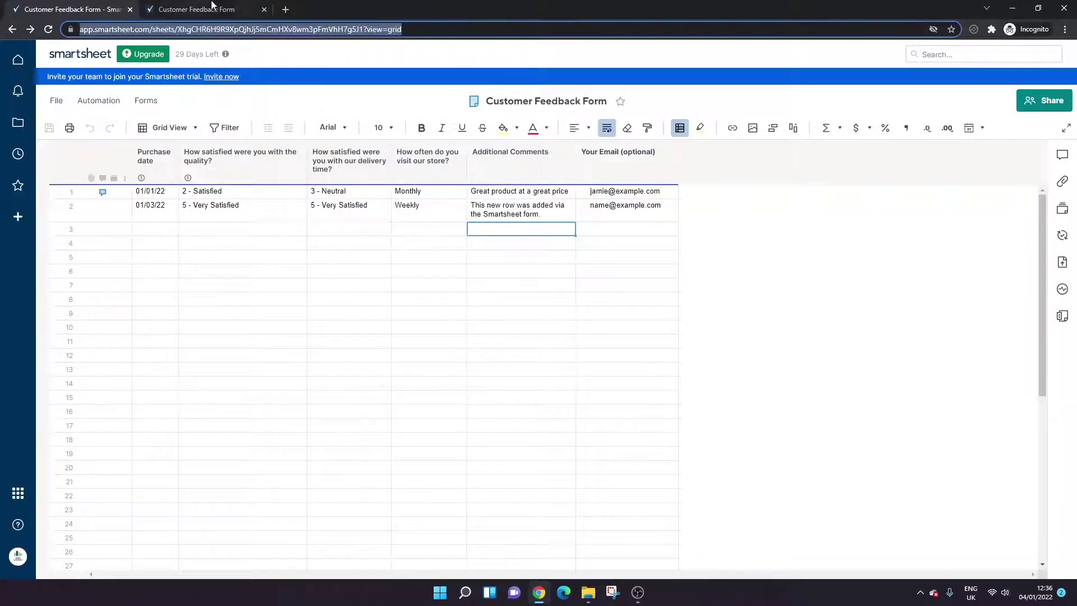
mouse_move(342, 171)
key(Return)
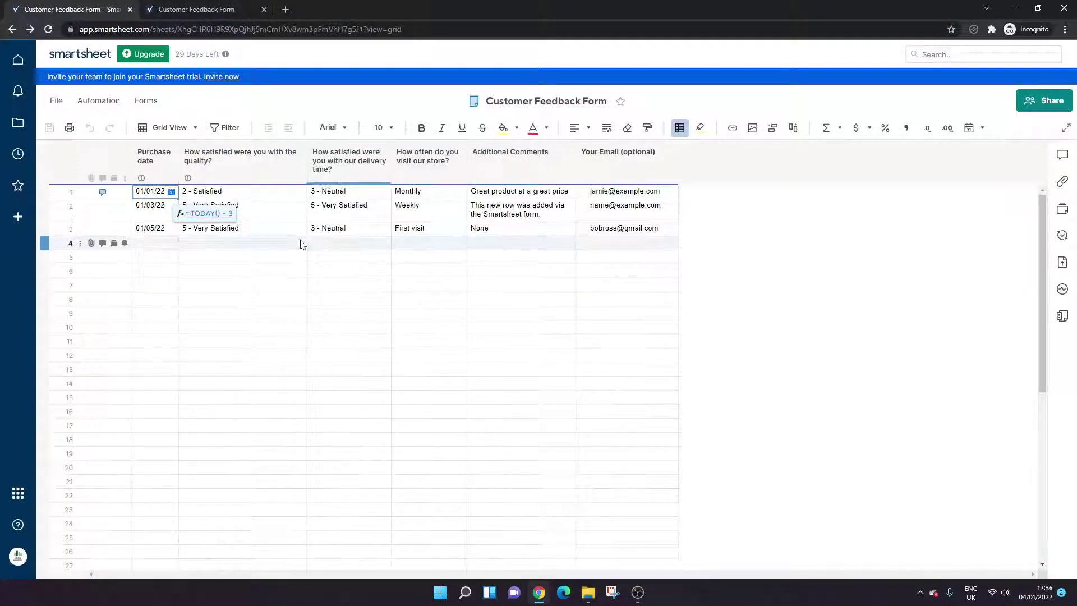
- Check the new row 3 answers: 5 - Very Satisfied, 3 - Neutral, First visit
click(305, 231)
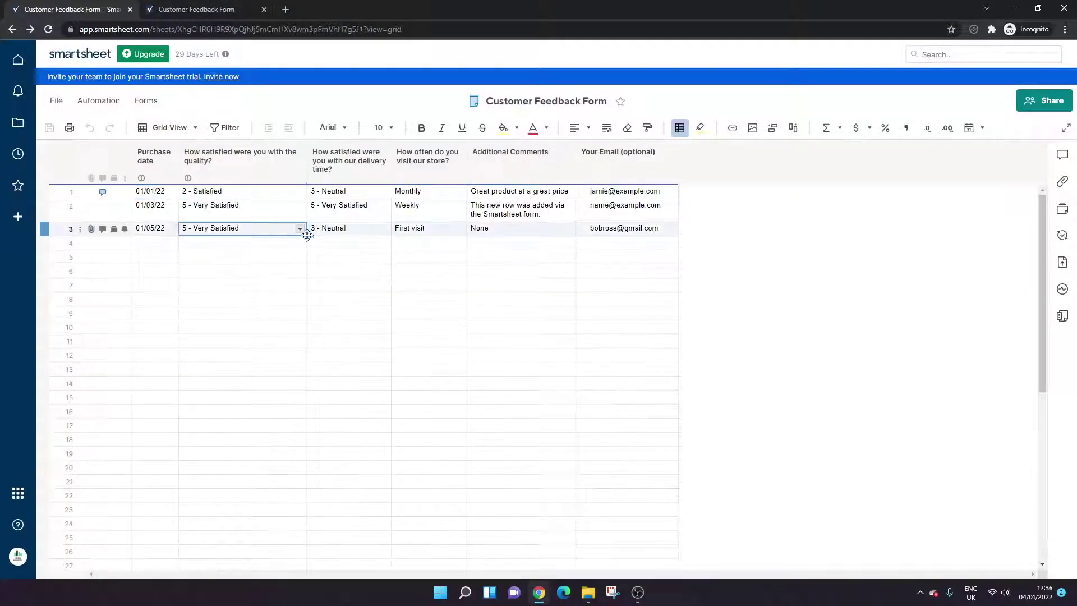
click(348, 231)
click(584, 232)
click(521, 243)
click(383, 228)
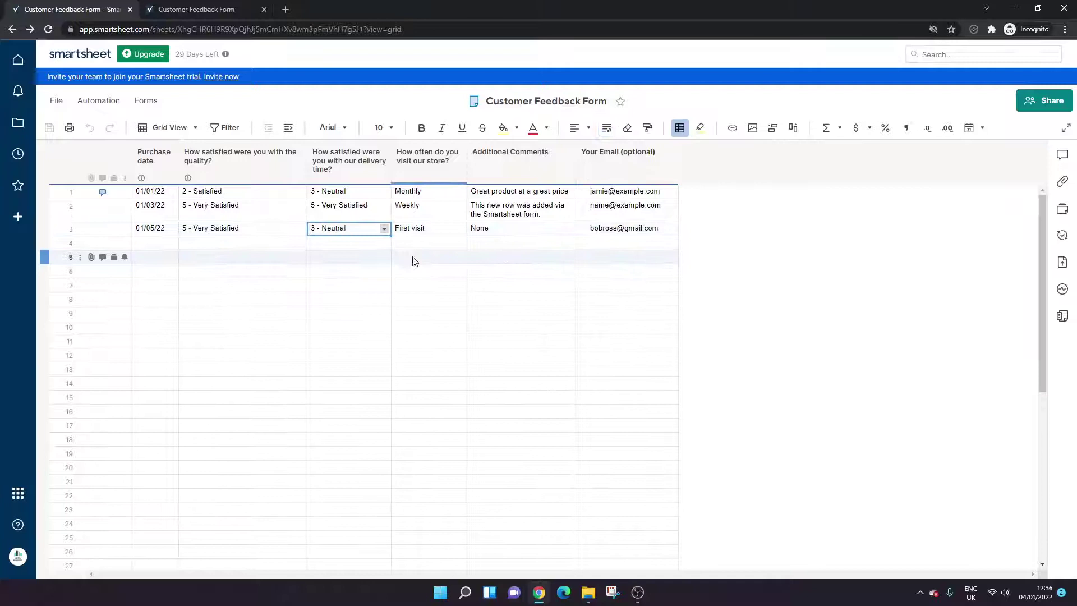
click(427, 230)
click(247, 230)
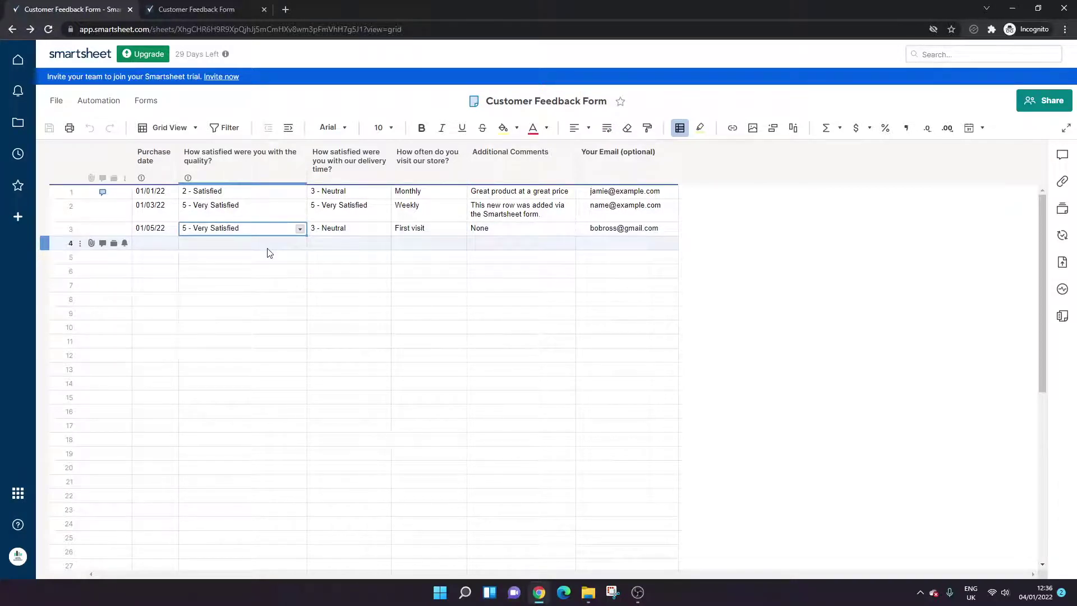
click(370, 267)
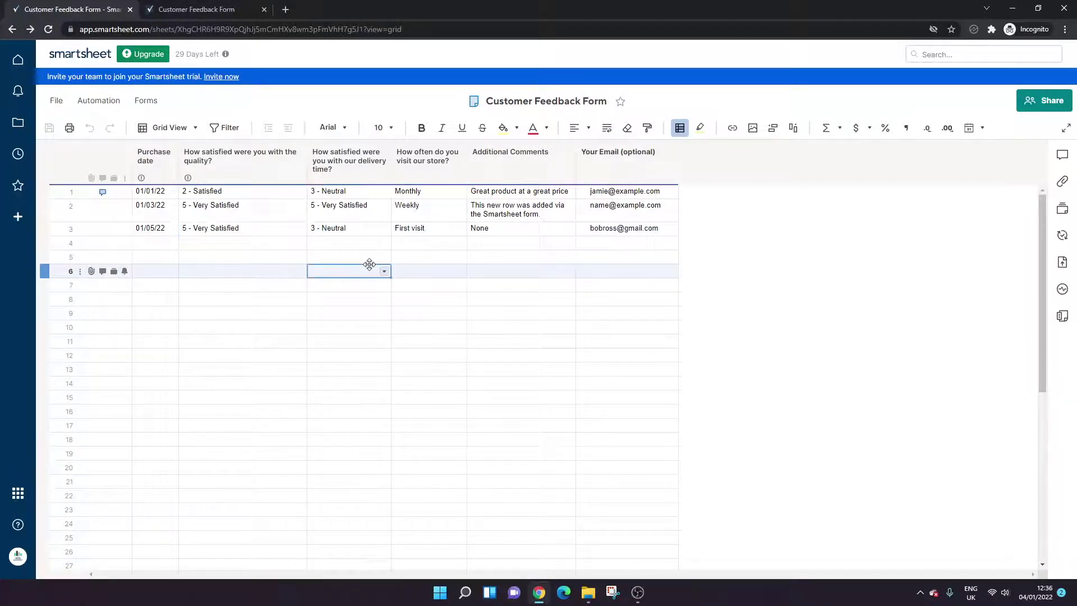
- Open Manage Forms and view the Customer Feedback Form card's extra actions, including Edit
click(146, 101)
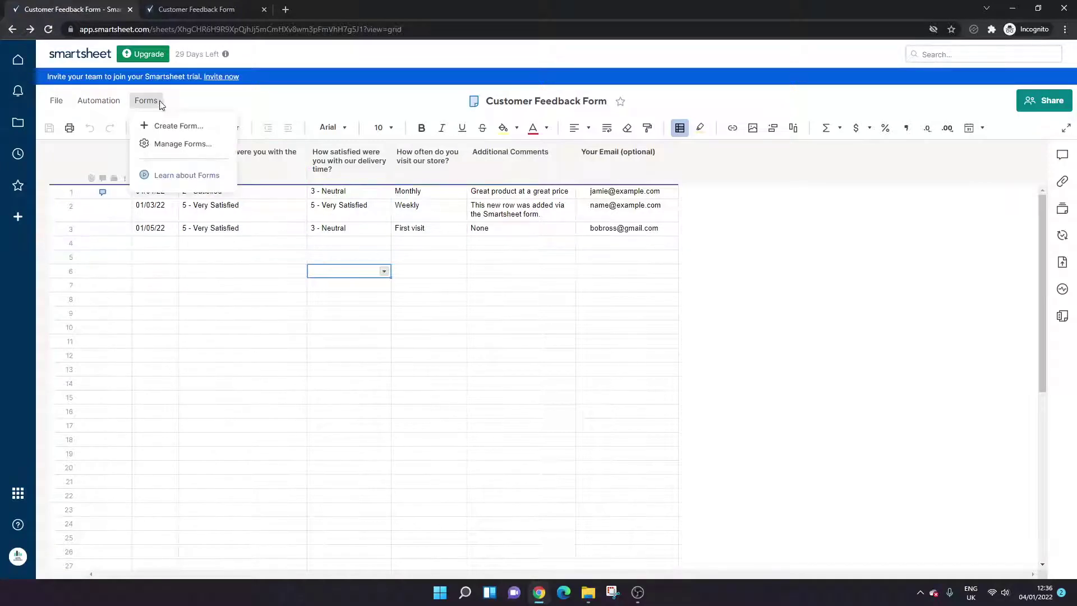
click(164, 145)
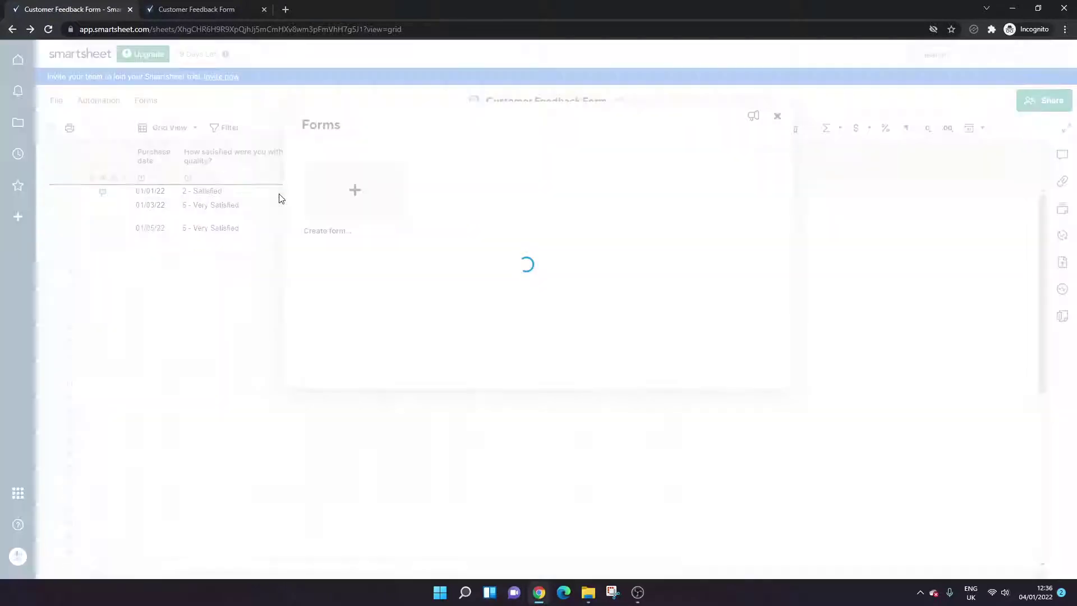
mouse_move(457, 165)
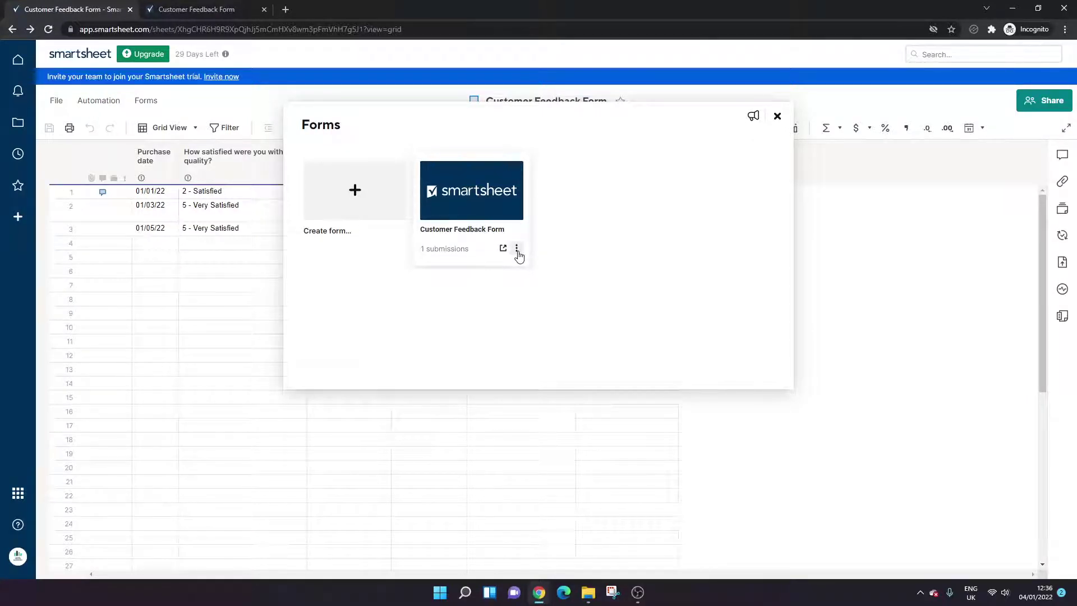
click(516, 249)
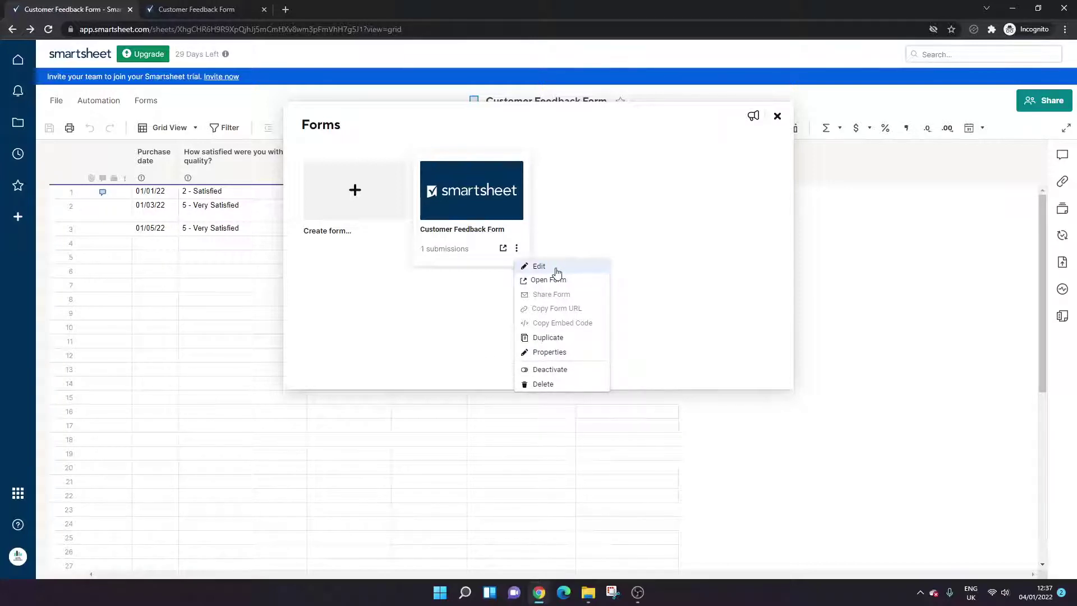
click(647, 205)
- Insert a Text/Number column 'What could we do to improve quality?' right of the quality column
click(776, 115)
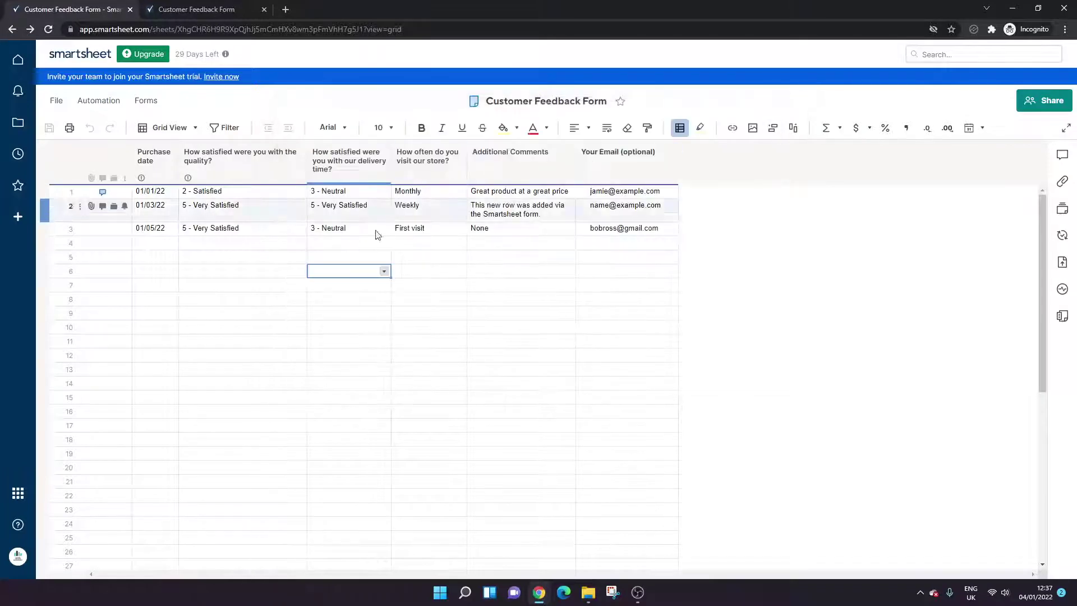
right_click(291, 163)
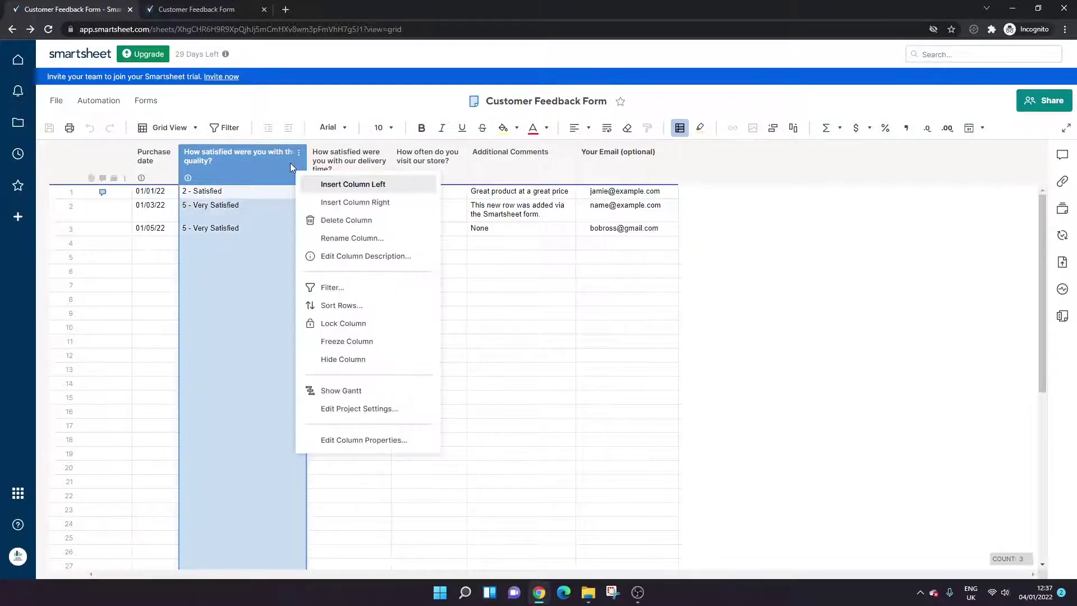
click(364, 205)
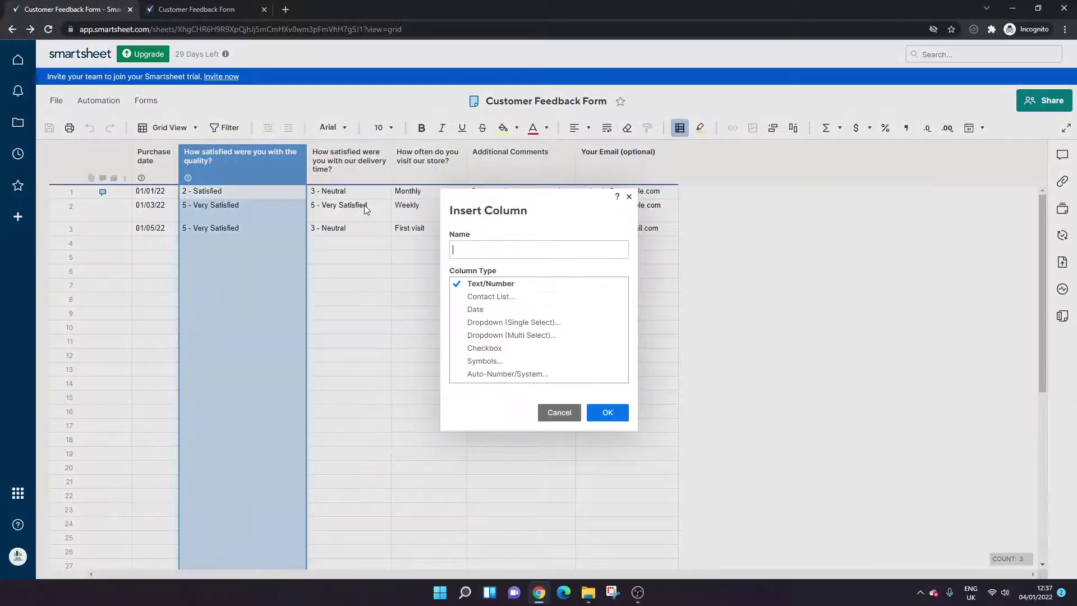
click(485, 245)
text(What)
text(could we do to improve quality?)
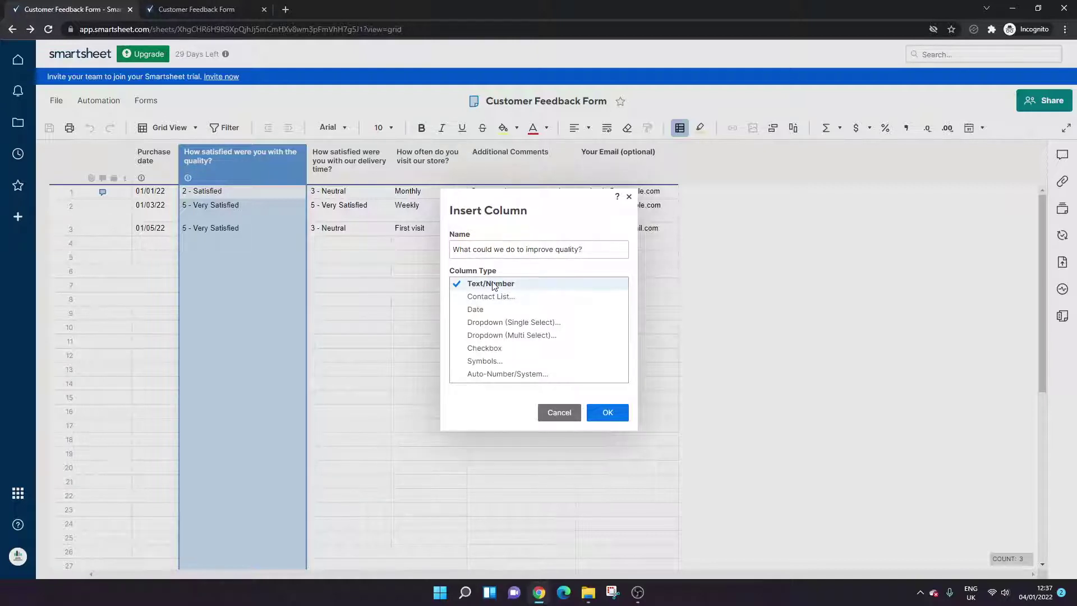
click(604, 415)
click(410, 256)
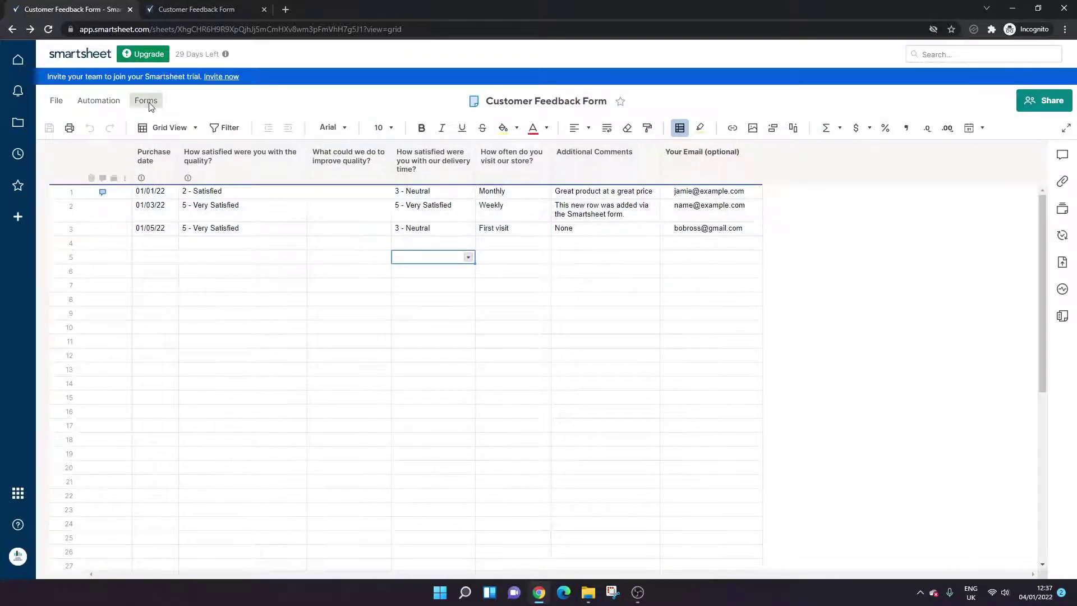
- Edit the Customer Feedback Form and drag the improve-quality field directly below the quality question
click(147, 101)
click(182, 143)
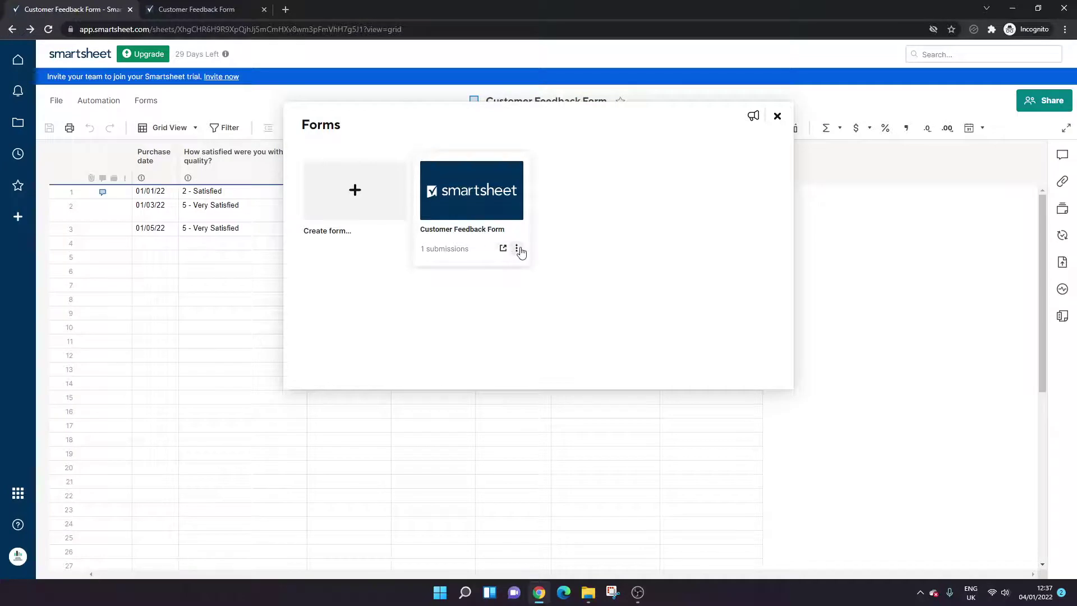
click(517, 249)
click(535, 266)
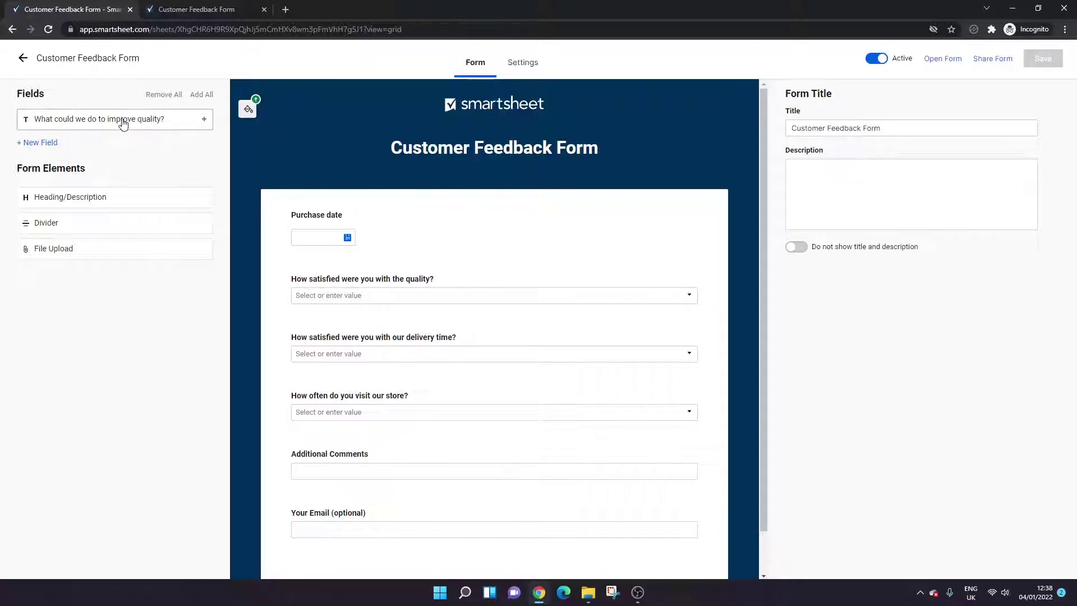
drag(120, 123, 379, 281)
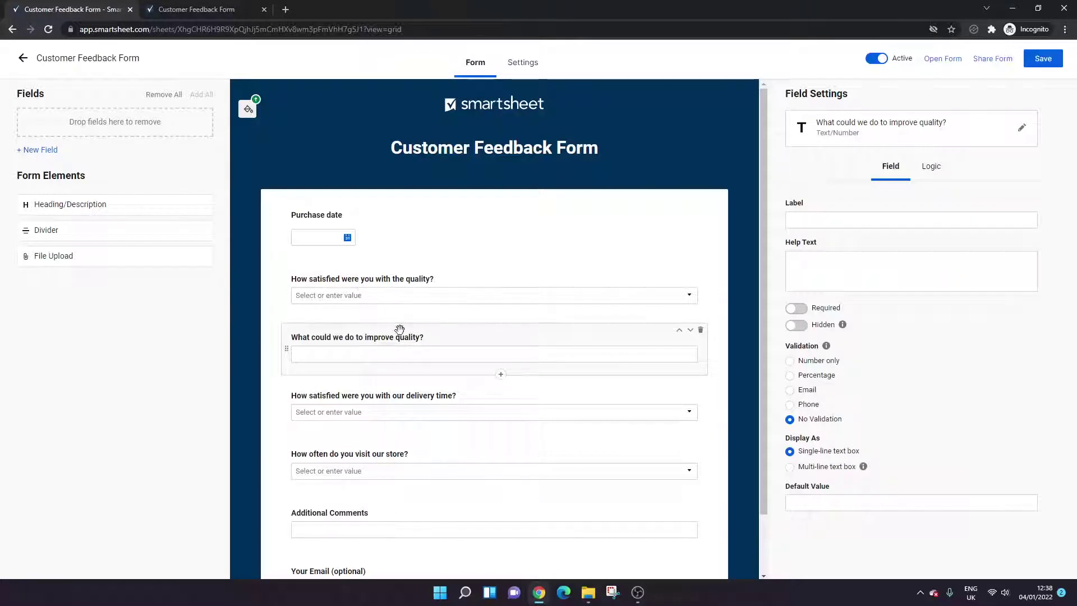
- Make the quality, improve-quality, delivery-time and store-visit frequency questions required
click(502, 281)
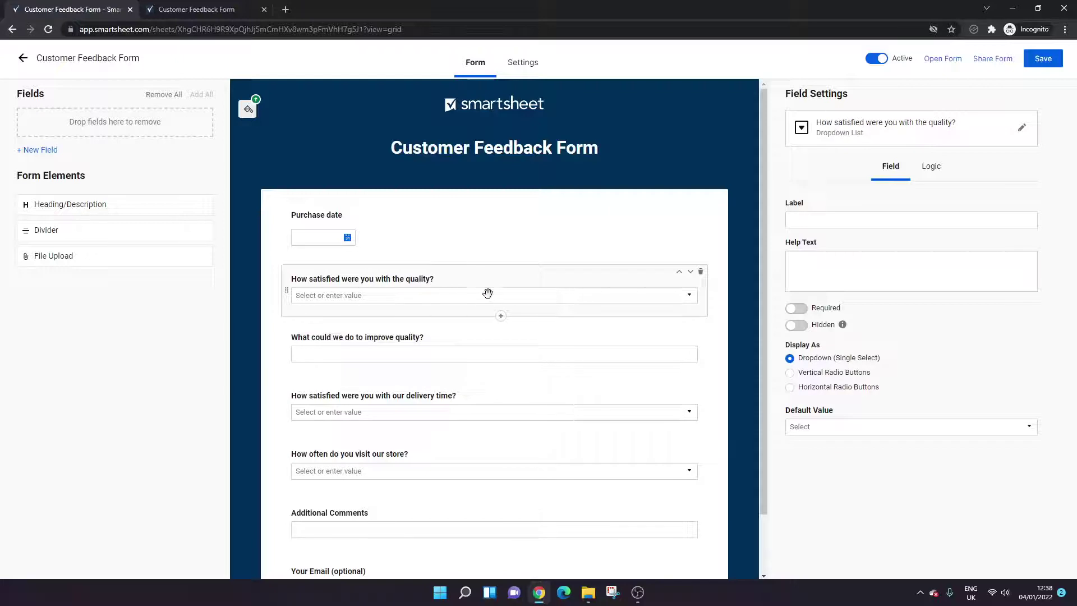
click(796, 310)
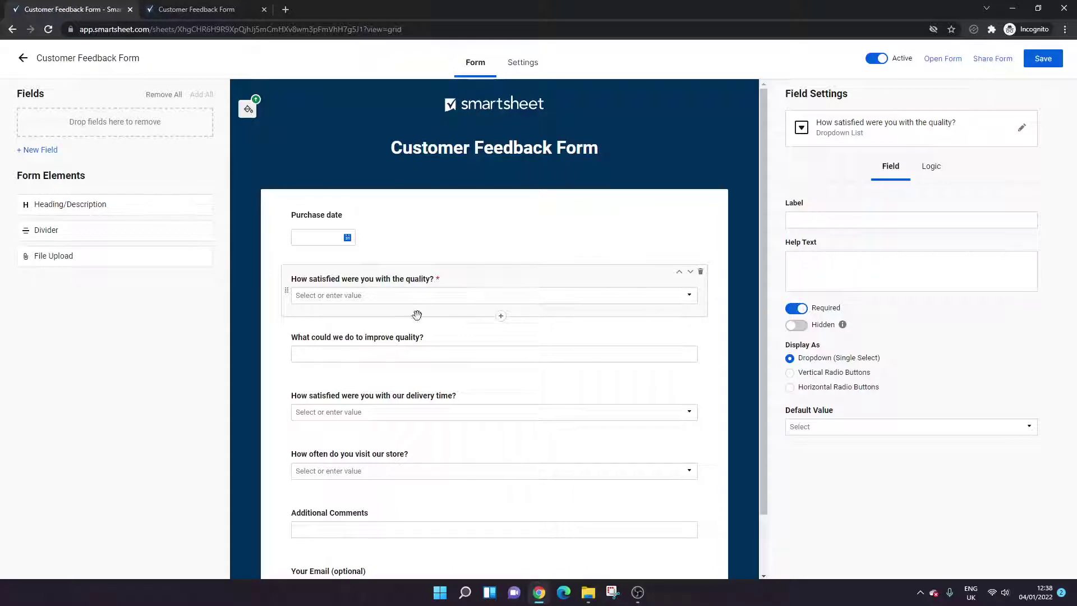
click(427, 332)
click(797, 308)
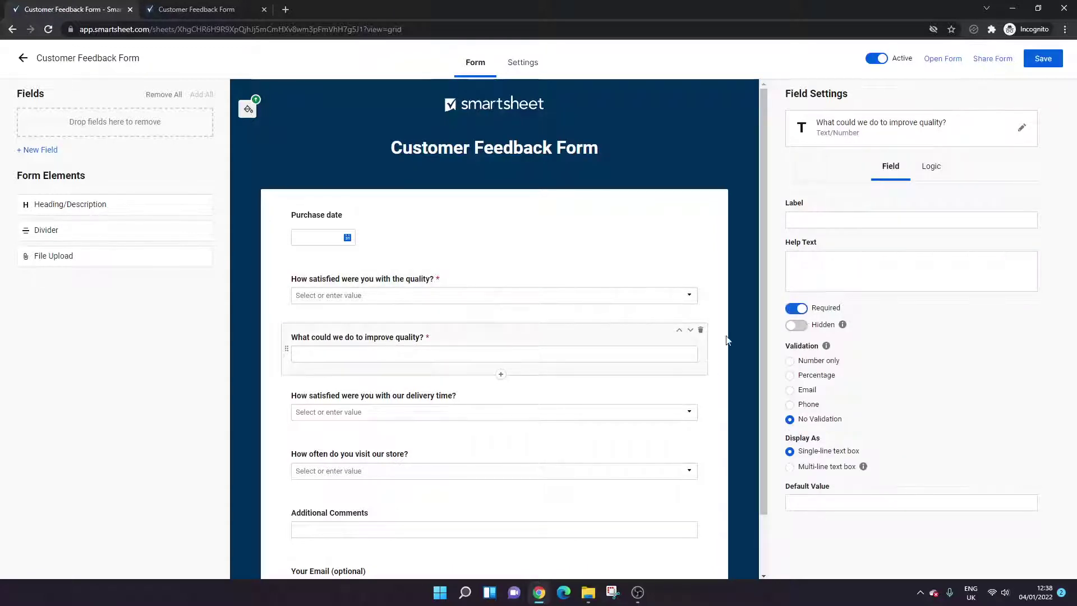
click(443, 386)
click(796, 307)
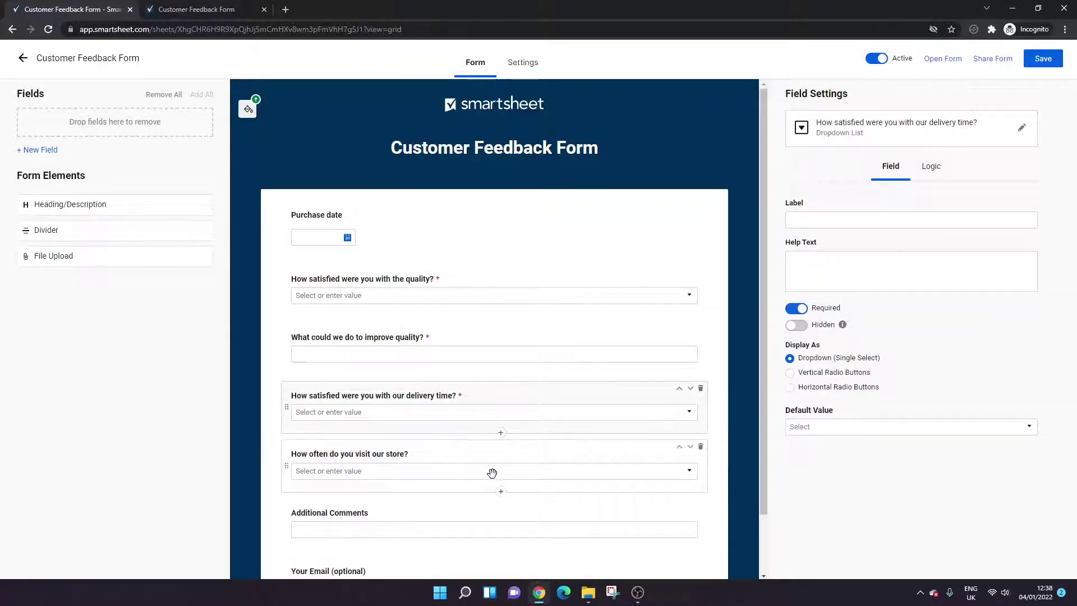
click(492, 473)
click(796, 308)
- Make Additional Comments required while leaving Your Email (optional) not required
scroll(486, 414, down, 2)
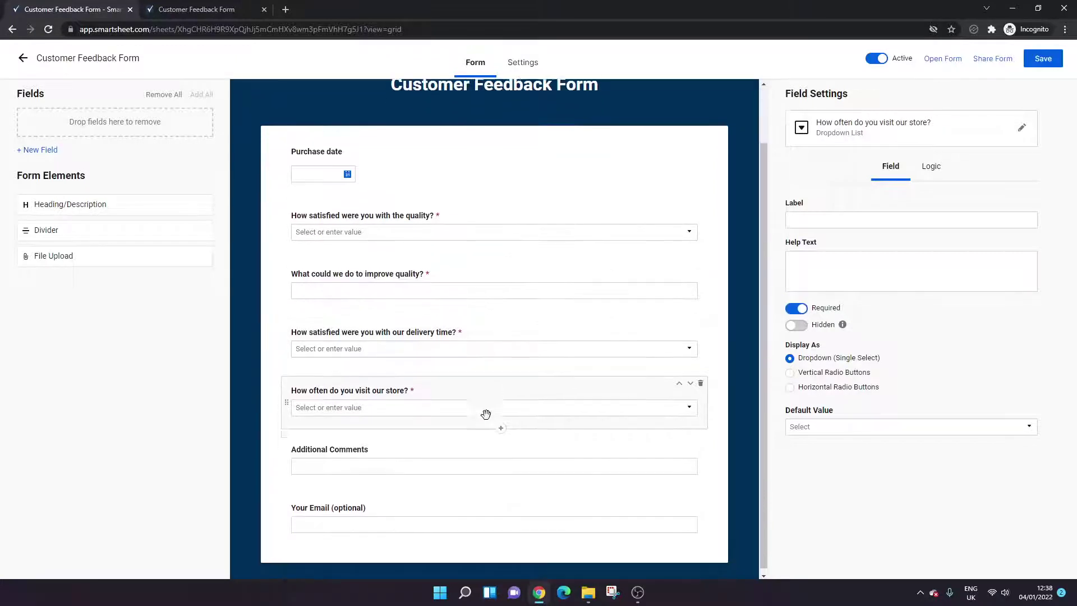
click(482, 458)
click(797, 308)
click(578, 497)
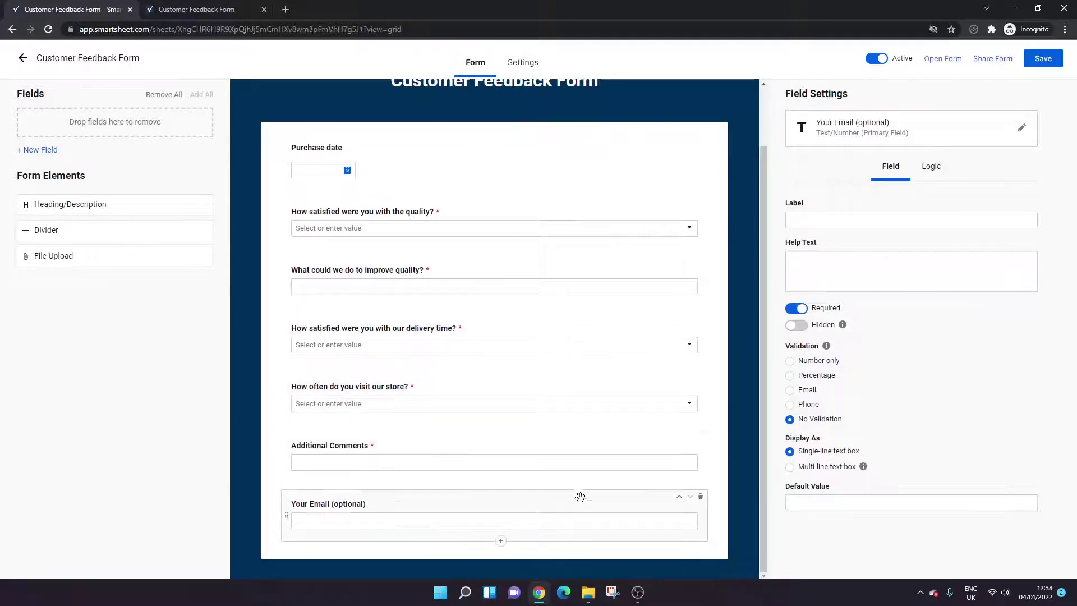
click(797, 308)
click(796, 307)
scroll(475, 400, up, 2)
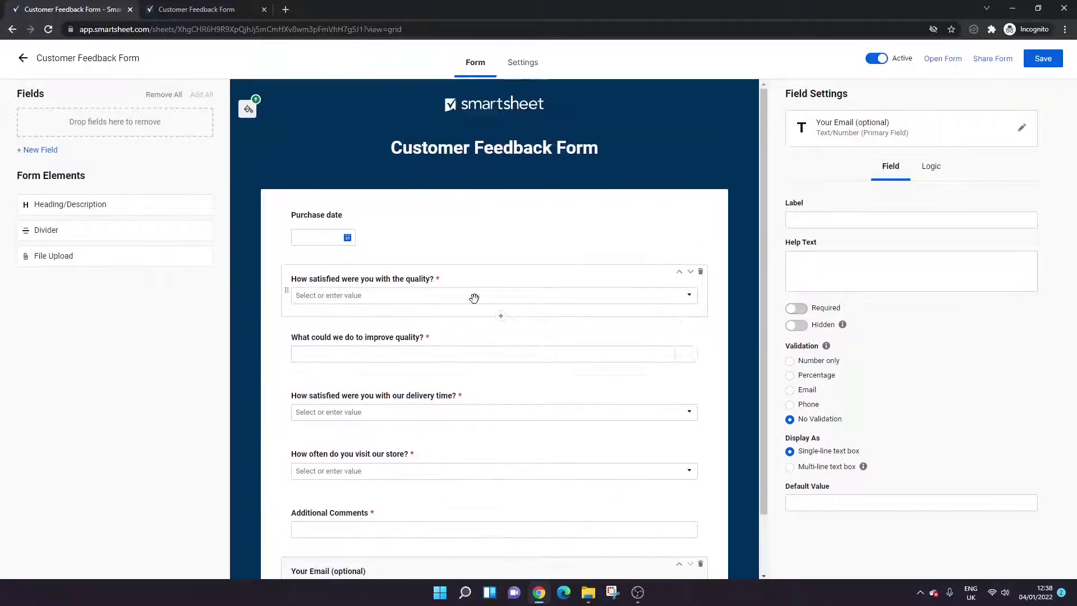
click(434, 290)
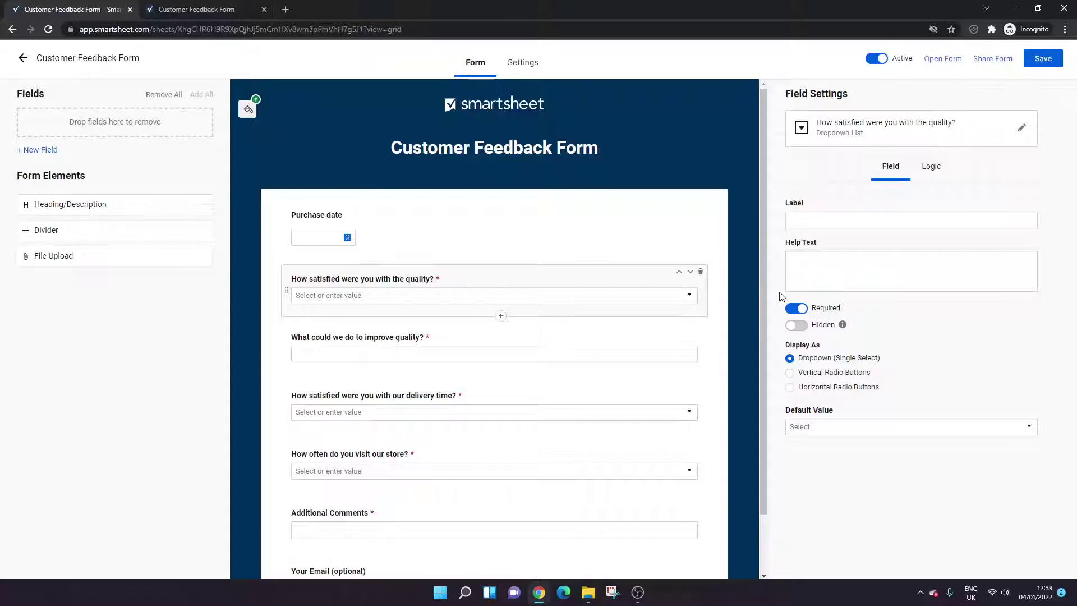
click(371, 346)
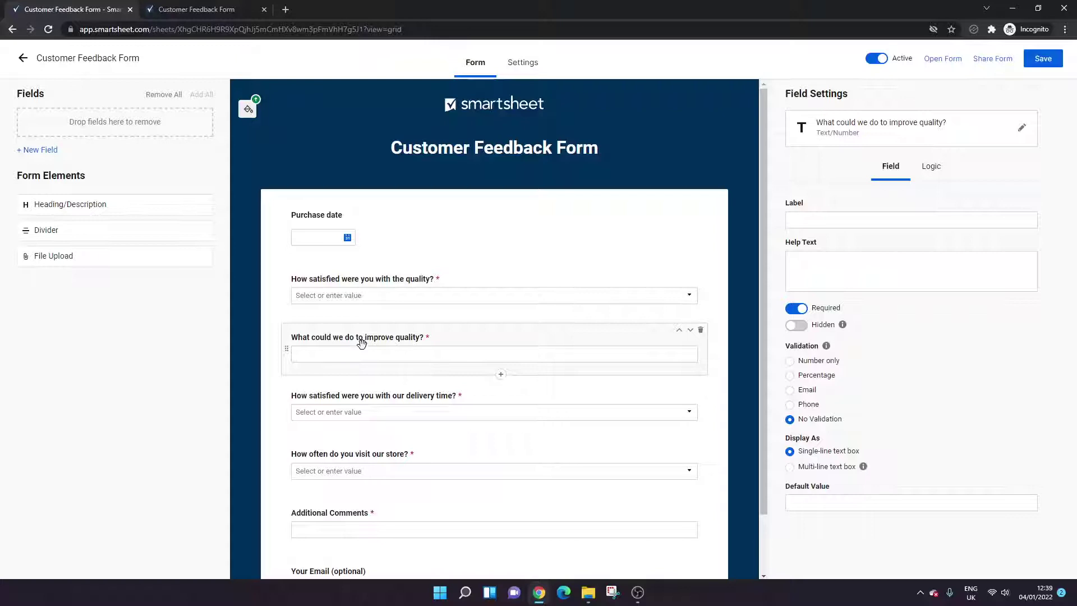
click(372, 296)
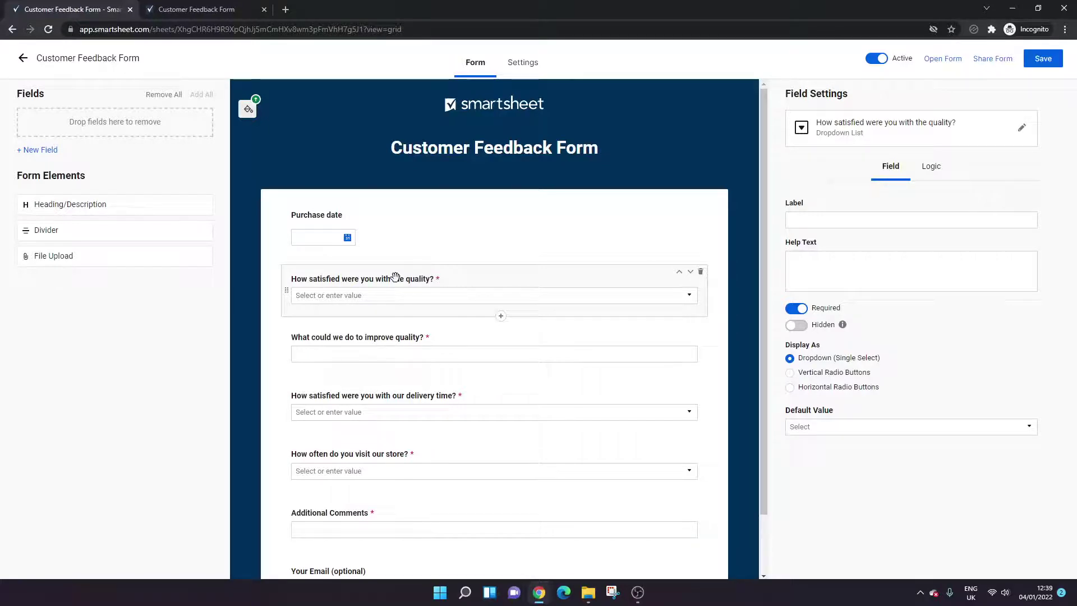
- Add a quality-question logic rule revealing the improve-quality field for 1 - Very Dissatisfied
click(933, 168)
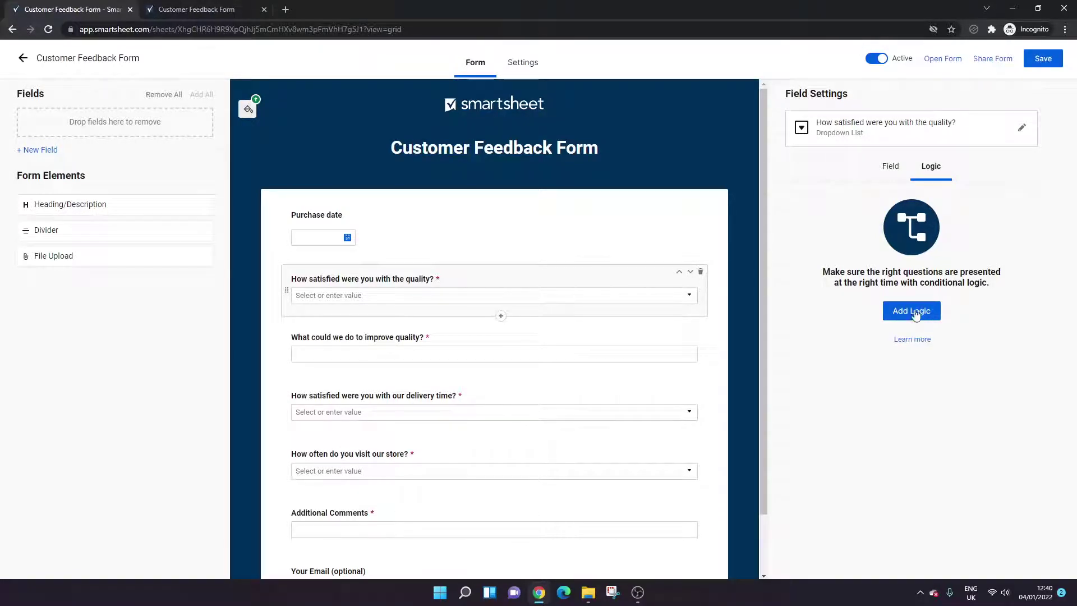
click(925, 316)
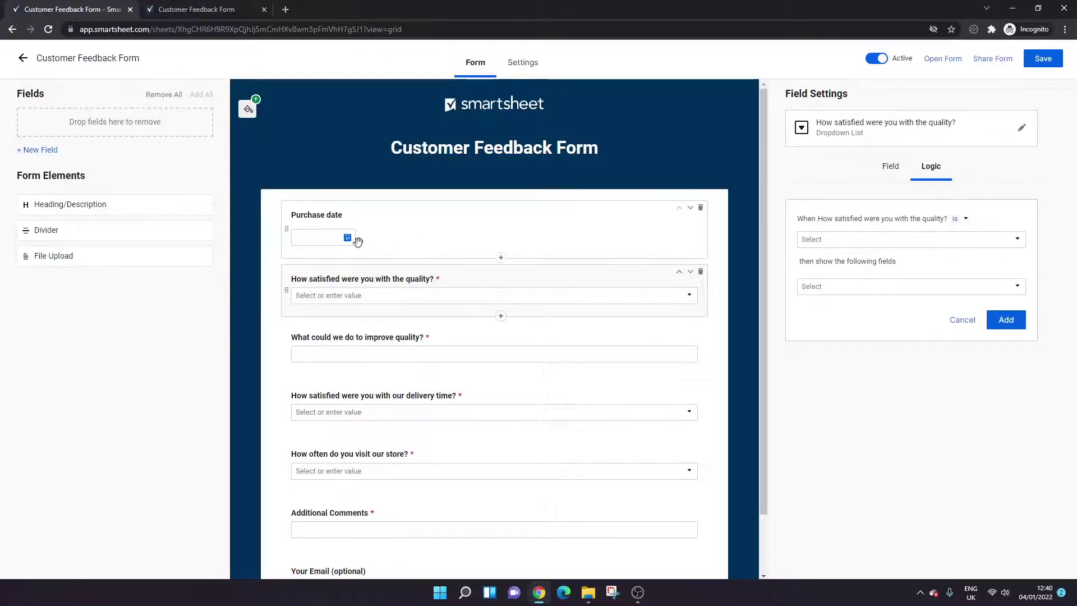
click(959, 219)
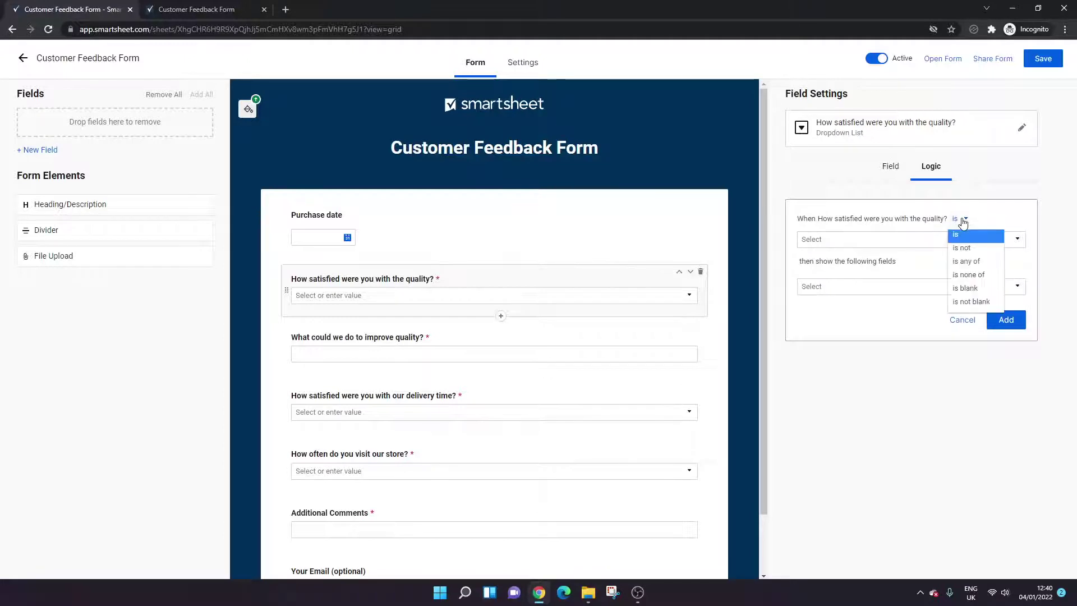
click(894, 244)
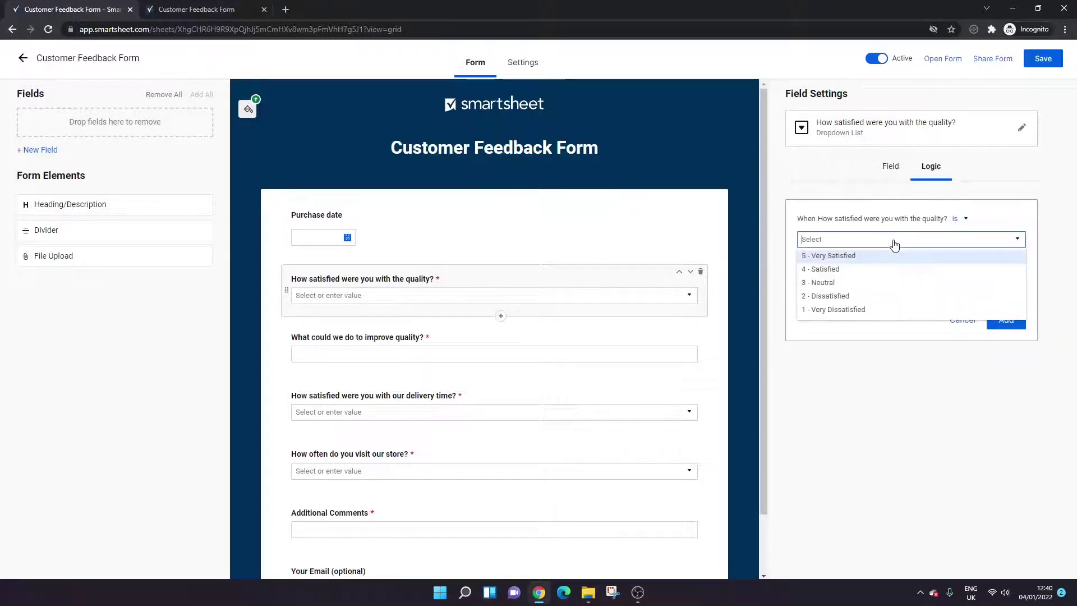
click(879, 309)
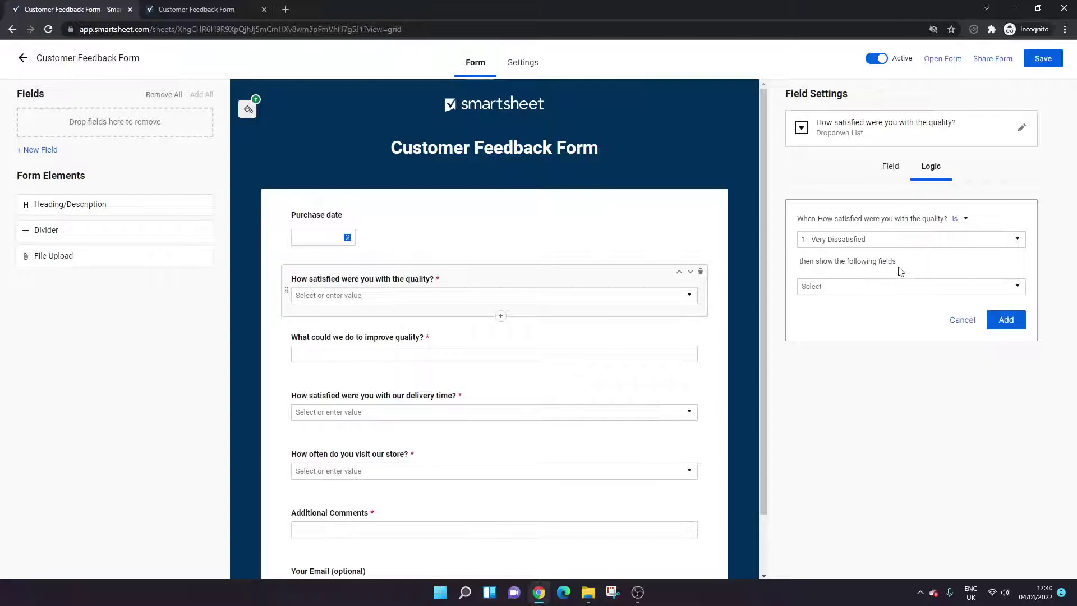
click(890, 288)
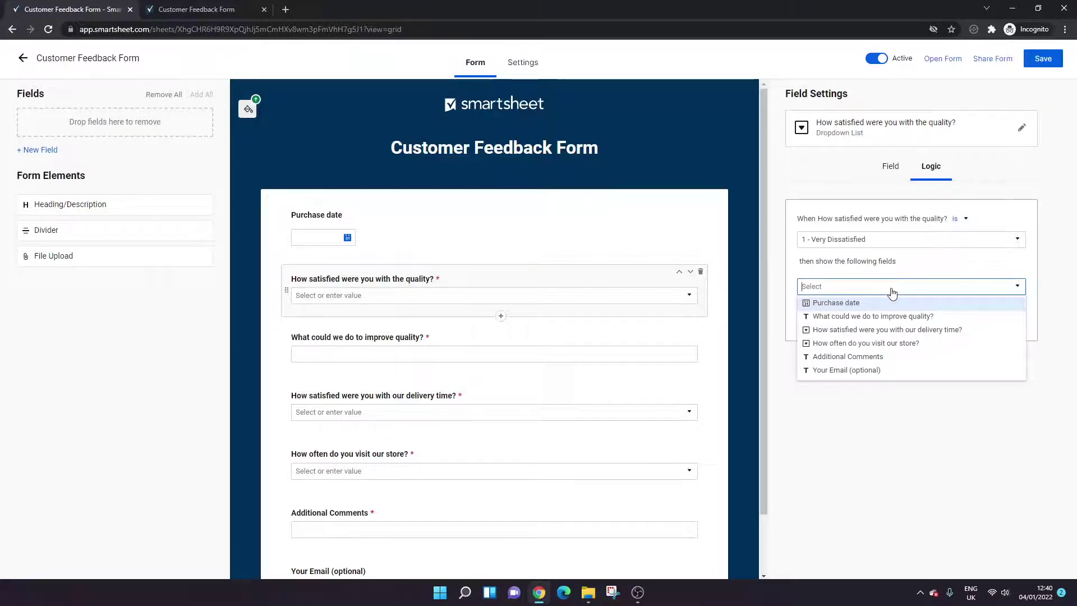
click(904, 316)
click(947, 413)
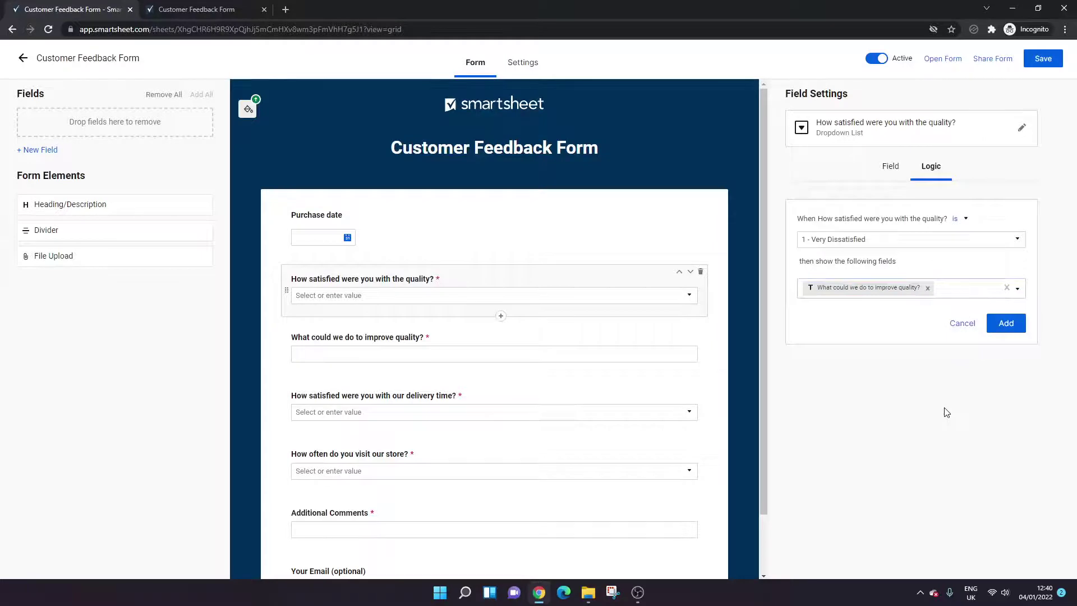
- Change the condition to 'is any of' 3 - Neutral, 2 - Dissatisfied, 1 - Very Dissatisfied
click(956, 219)
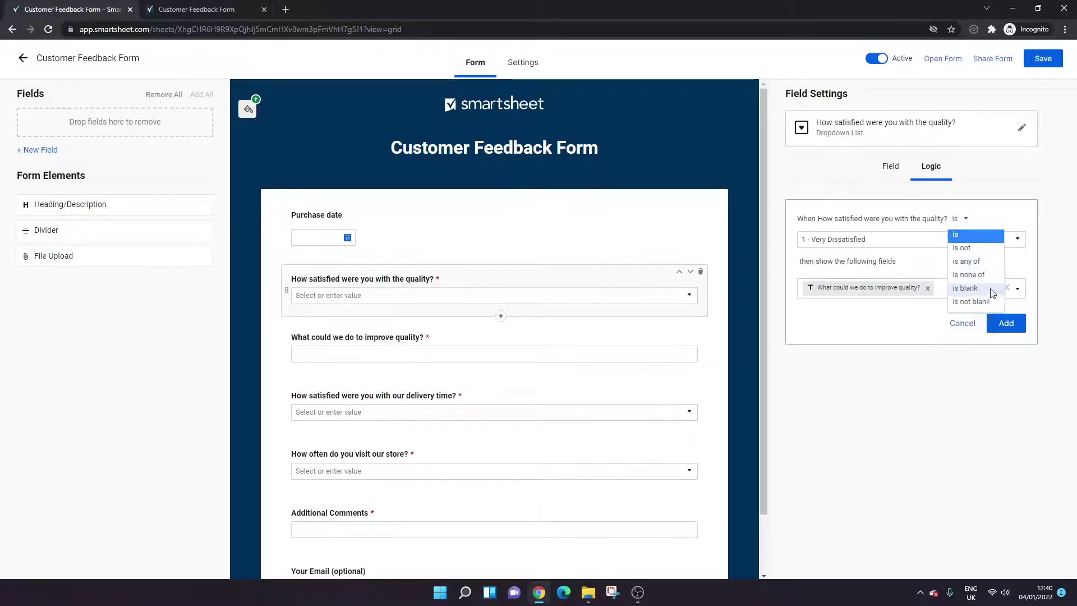
click(988, 265)
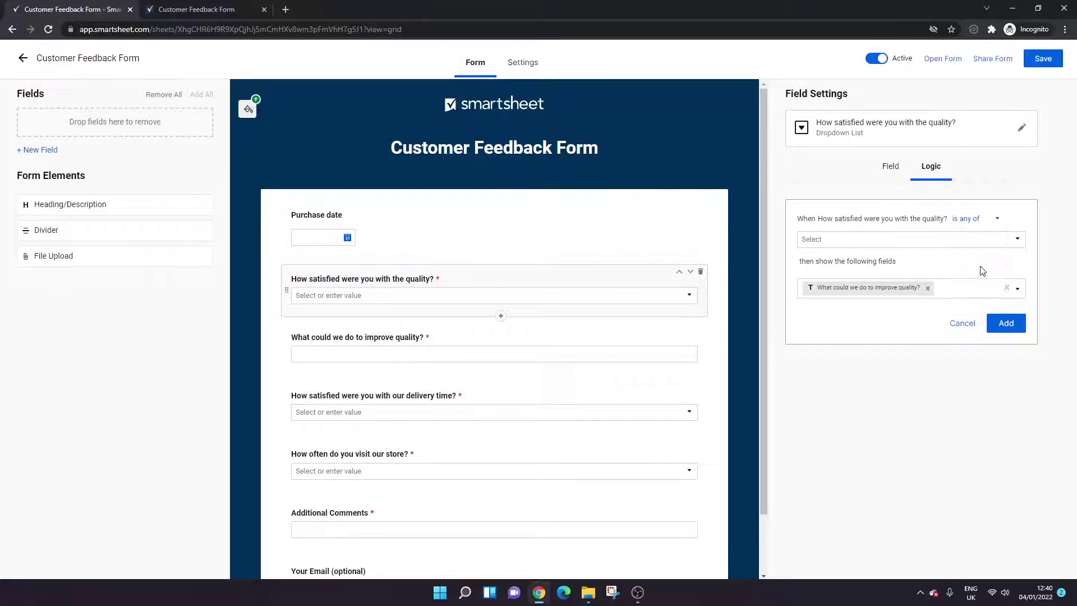
click(942, 242)
click(900, 282)
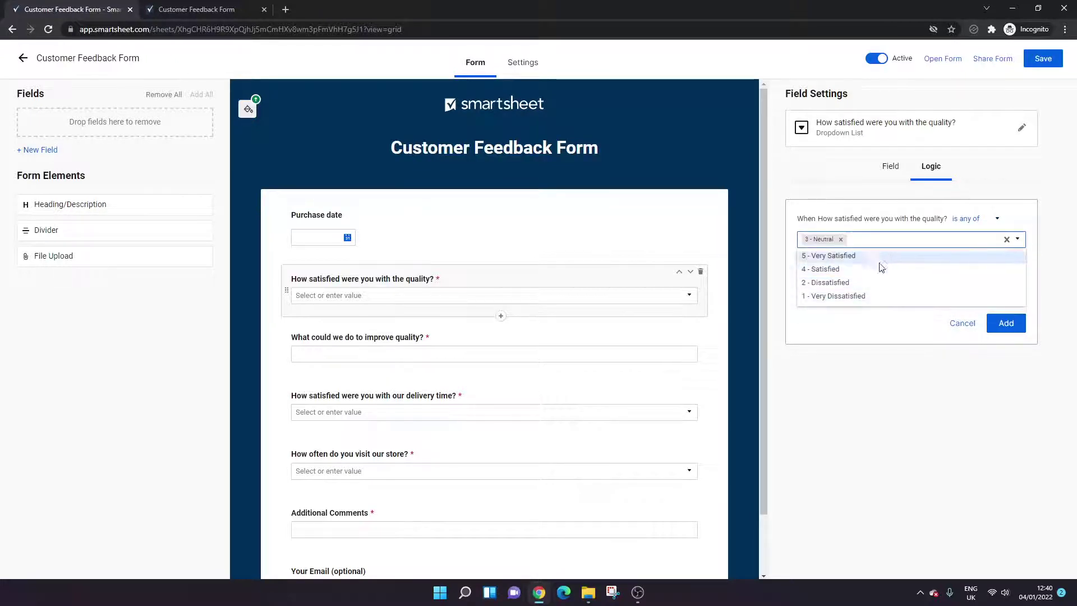
click(887, 282)
click(888, 283)
click(928, 367)
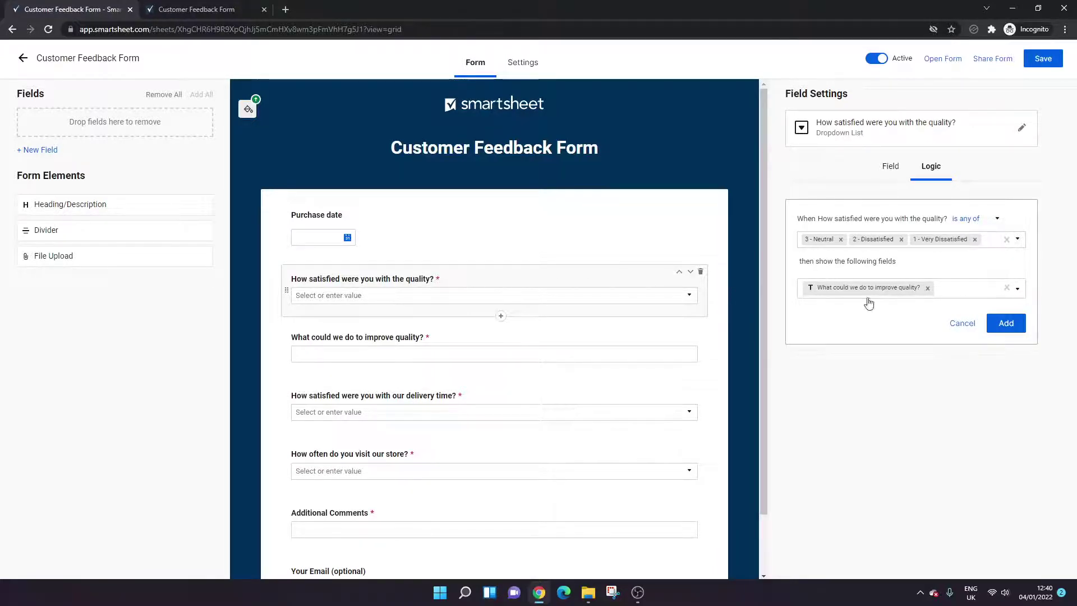
- Add the conditional rule to the quality question and save the form
click(1012, 326)
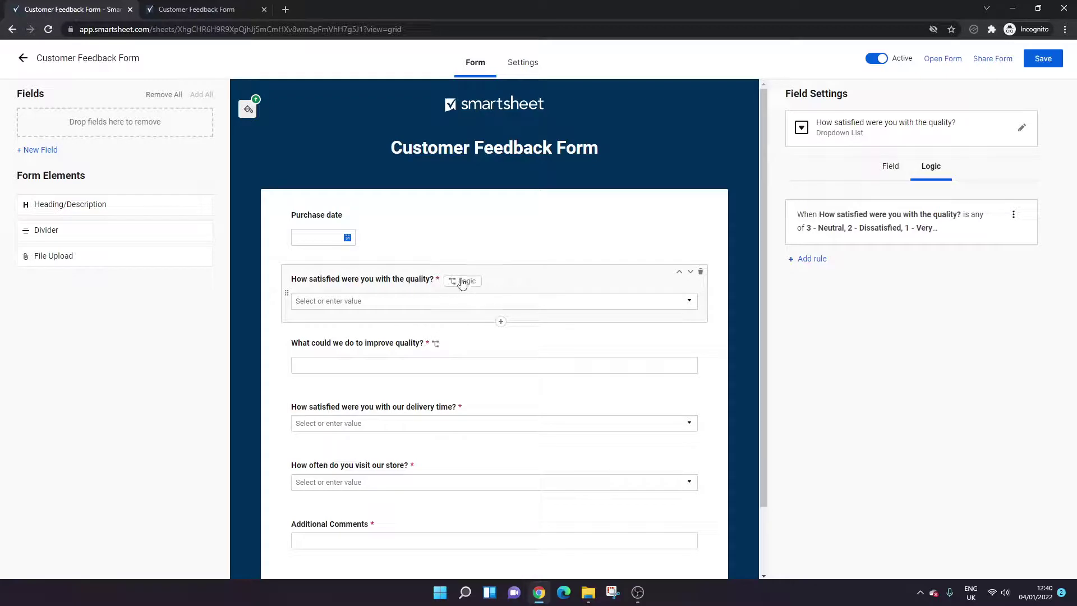
mouse_move(440, 352)
click(1044, 63)
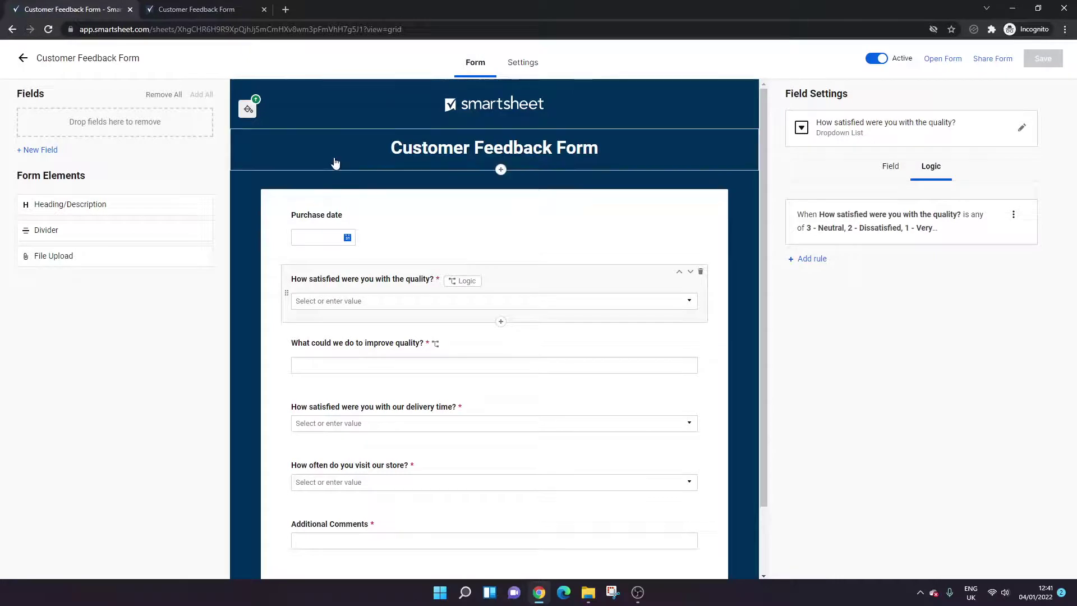
- Look over the form's Settings page, then return to the field layout with the quality question's logic
click(513, 66)
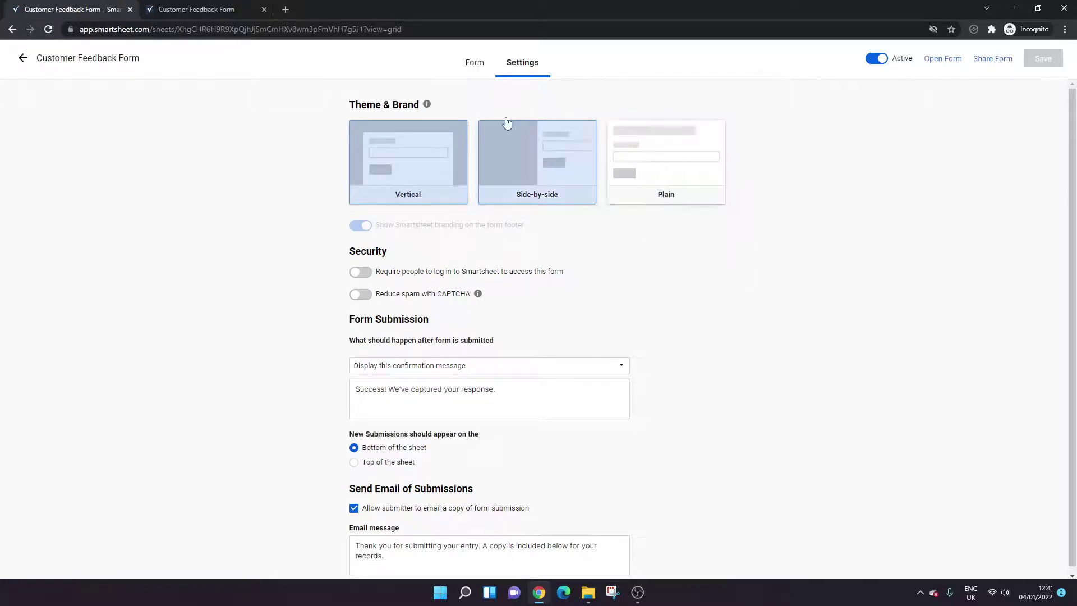
scroll(498, 244, down, 1)
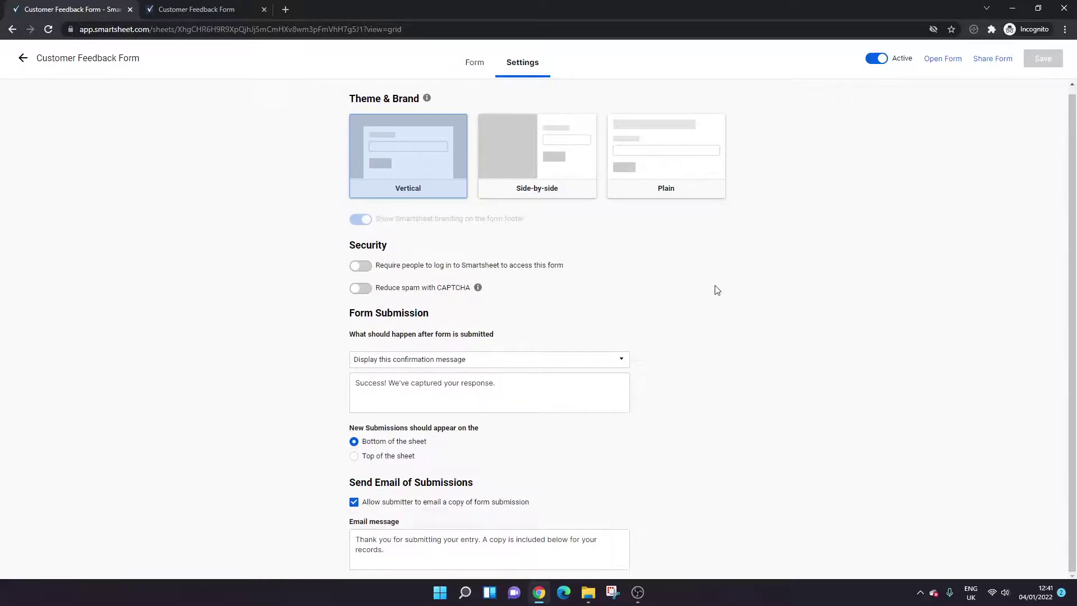
click(475, 61)
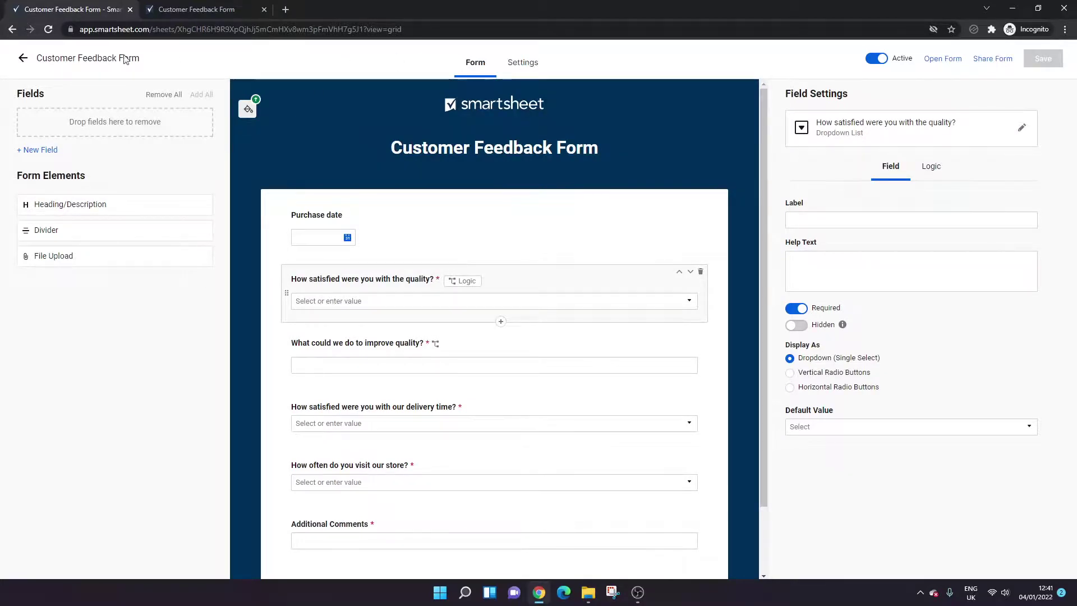
- Go back to the sheet's Forms list and open the live Customer Feedback Form in a new tab
click(22, 59)
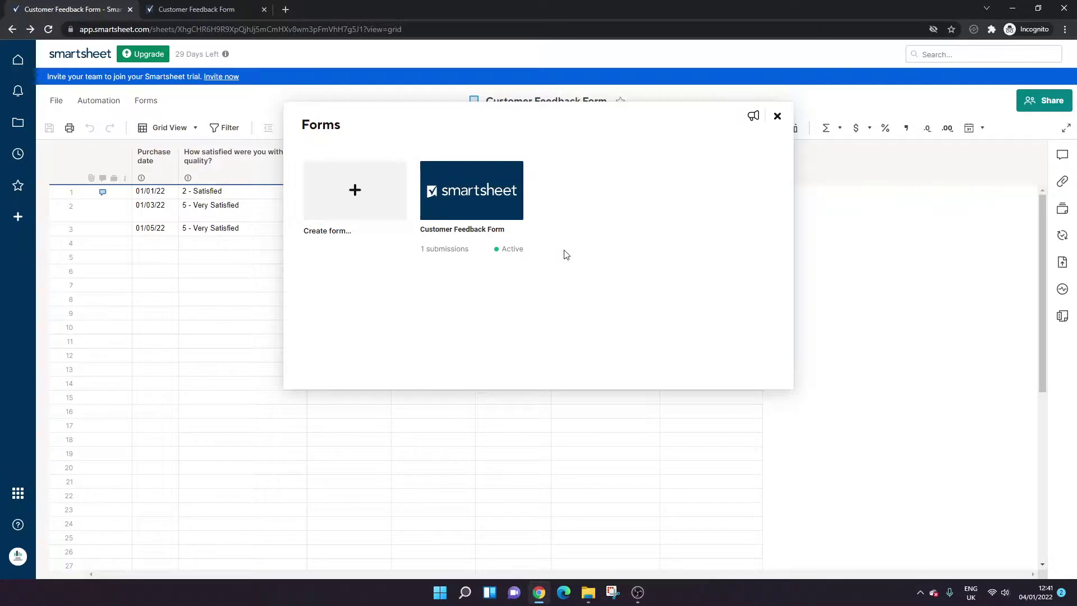
mouse_move(507, 251)
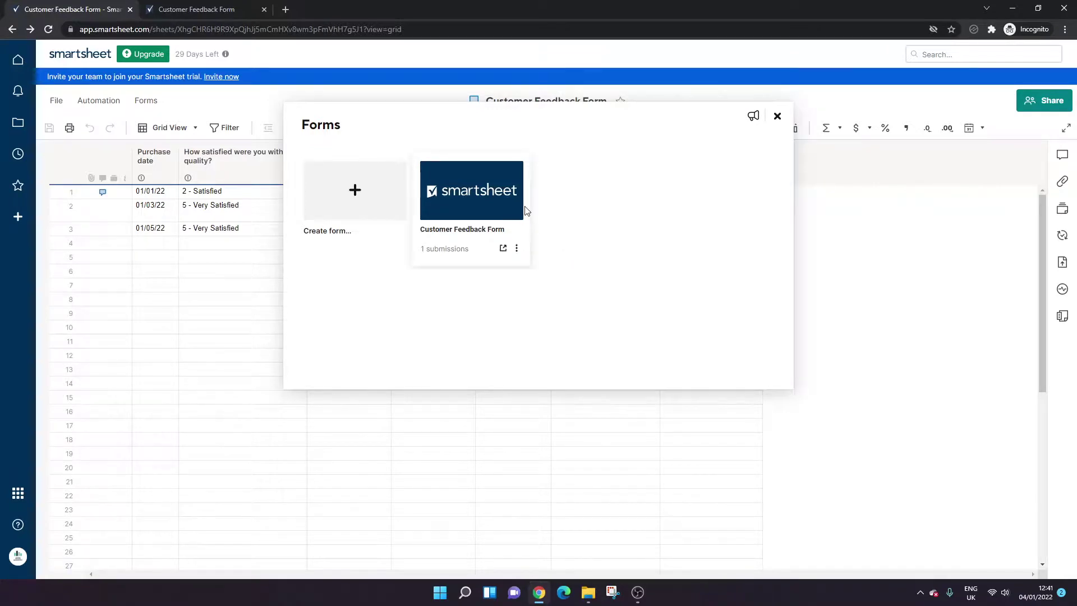
click(504, 249)
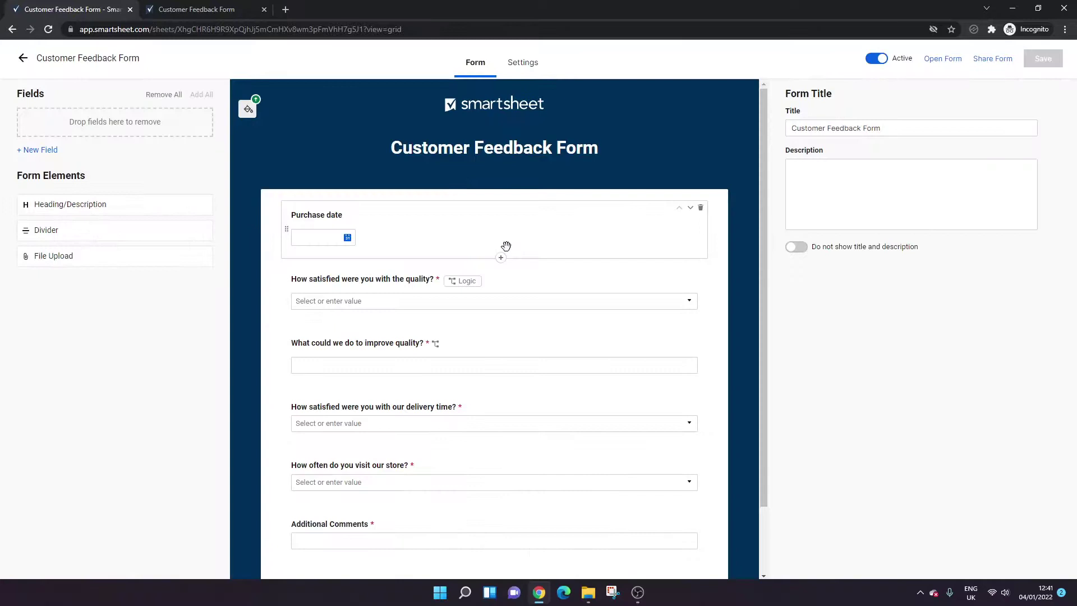
click(22, 59)
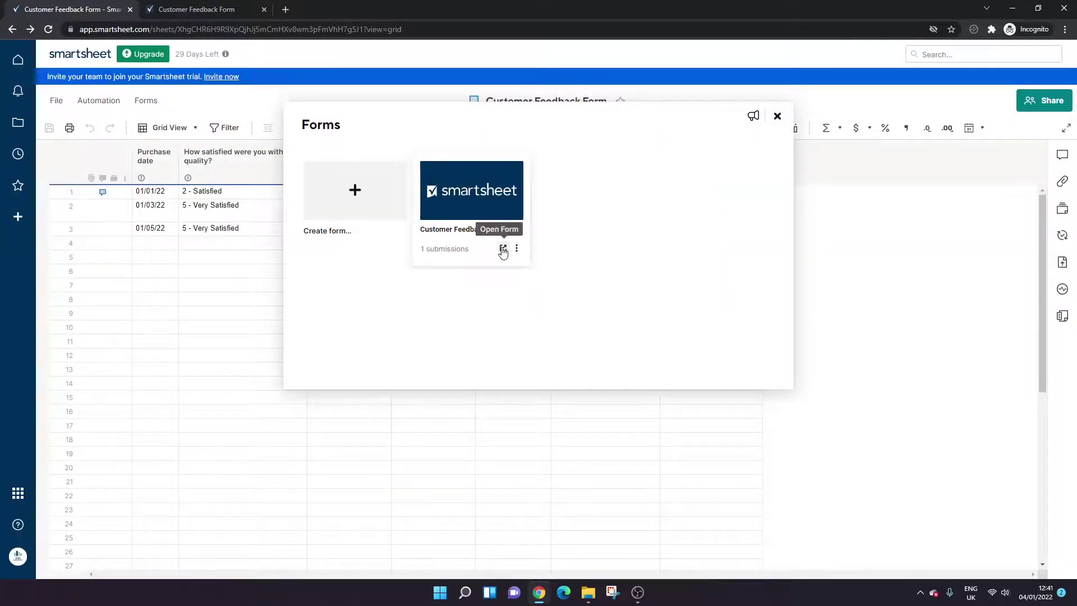
click(516, 250)
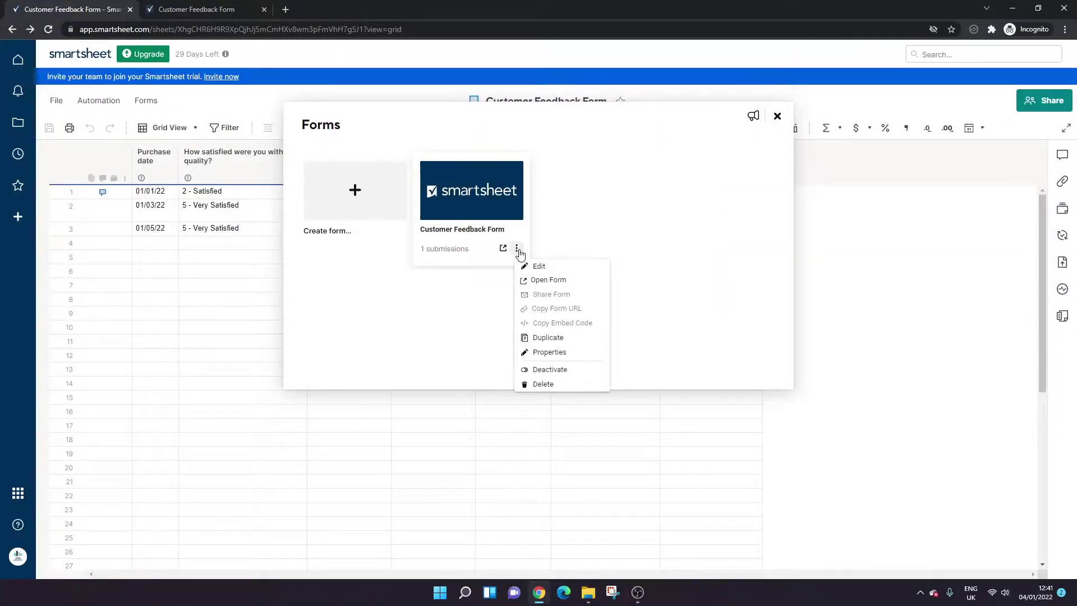
click(503, 248)
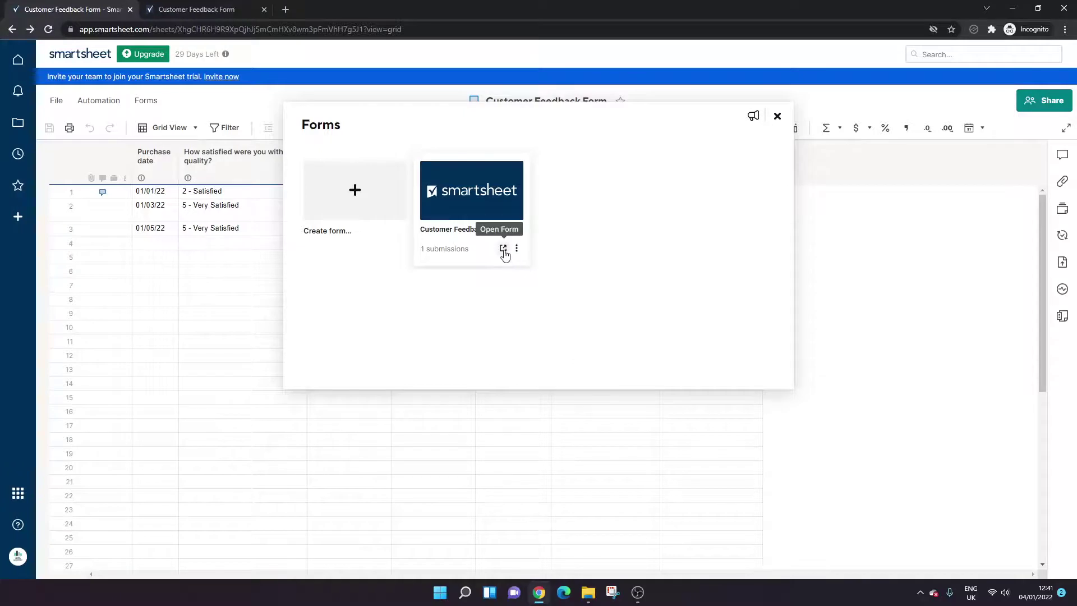
click(503, 249)
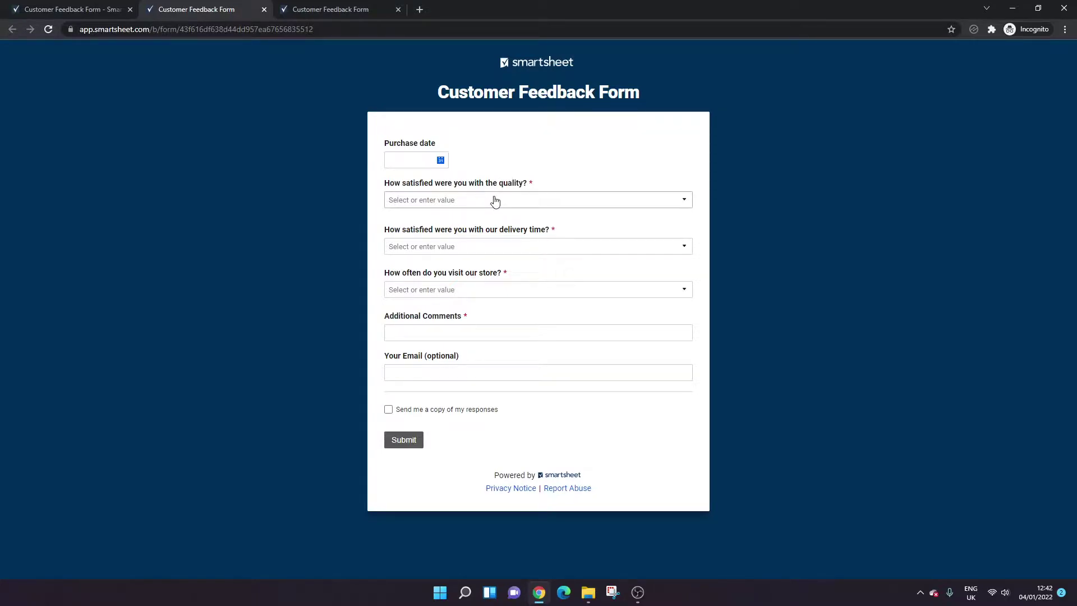
- Set the purchase date to 01/04/2022 and try quality answers 5 - Very Satisfied and 3 - Neutral
click(440, 160)
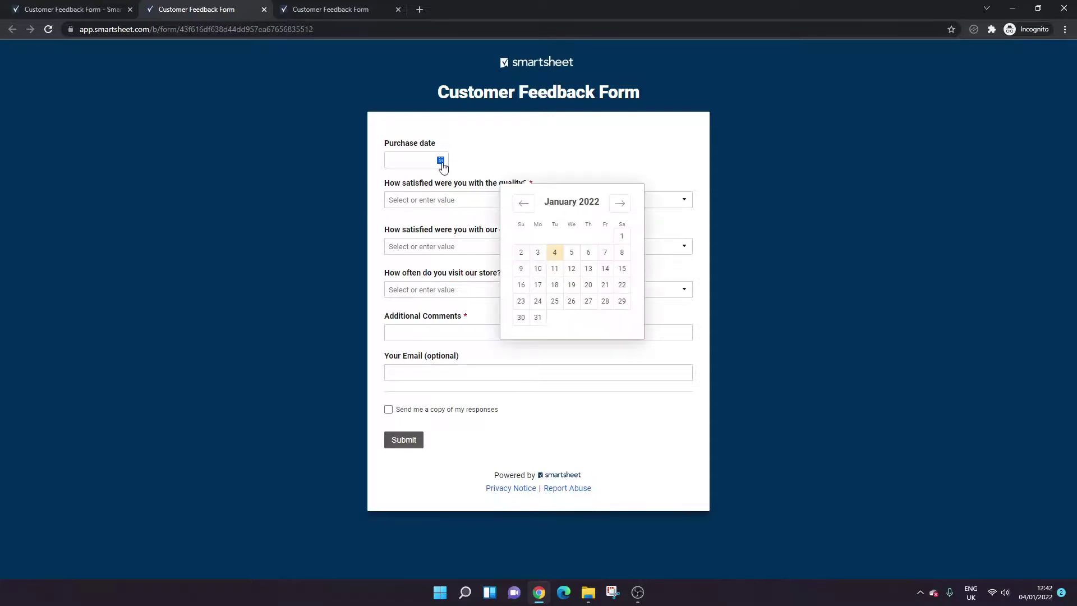
click(556, 251)
click(487, 202)
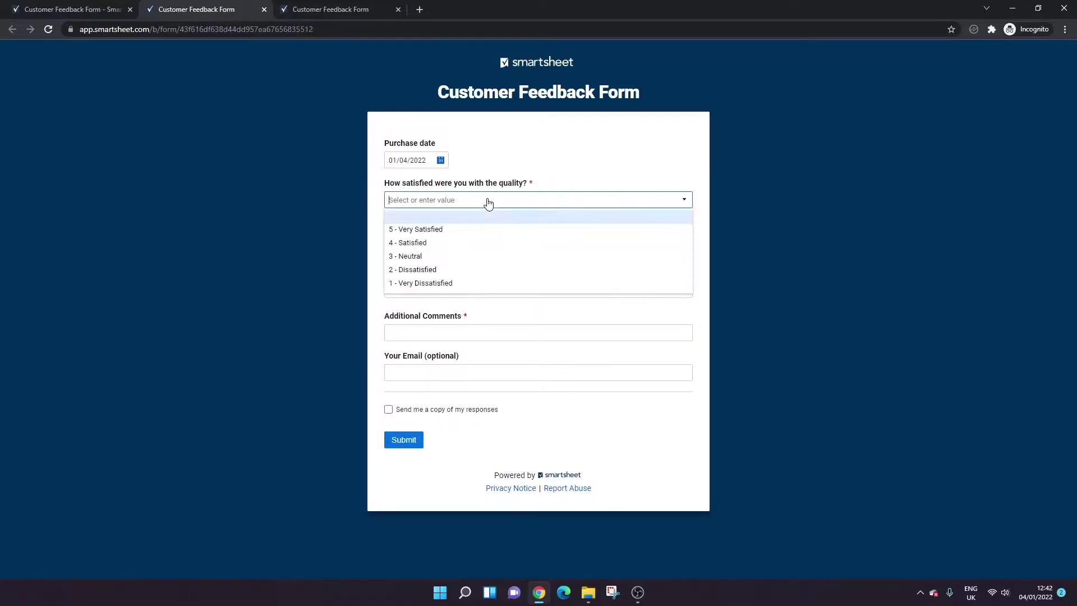
click(477, 227)
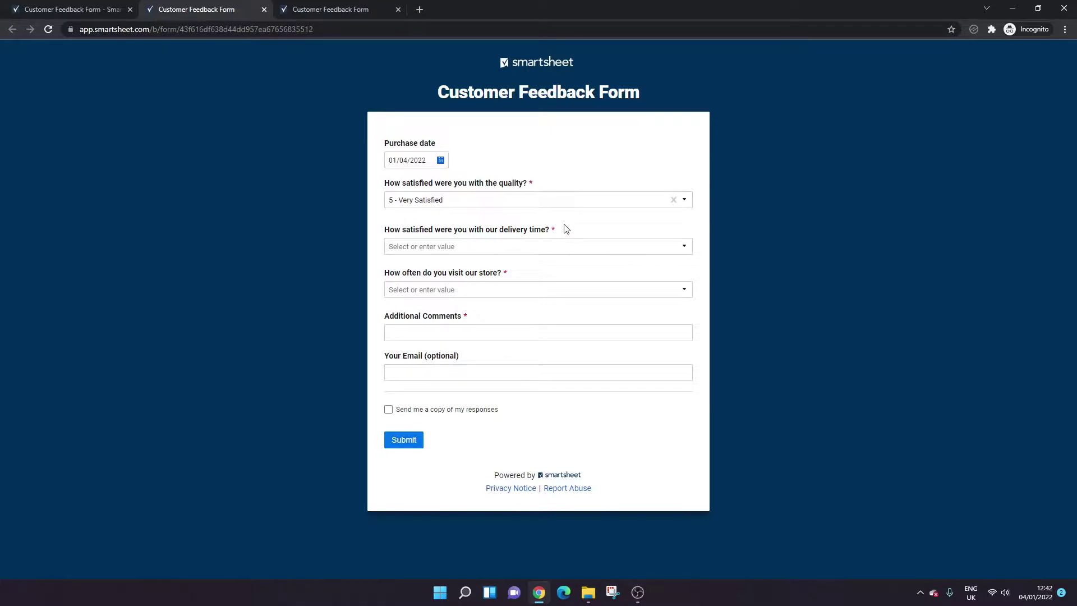
click(499, 208)
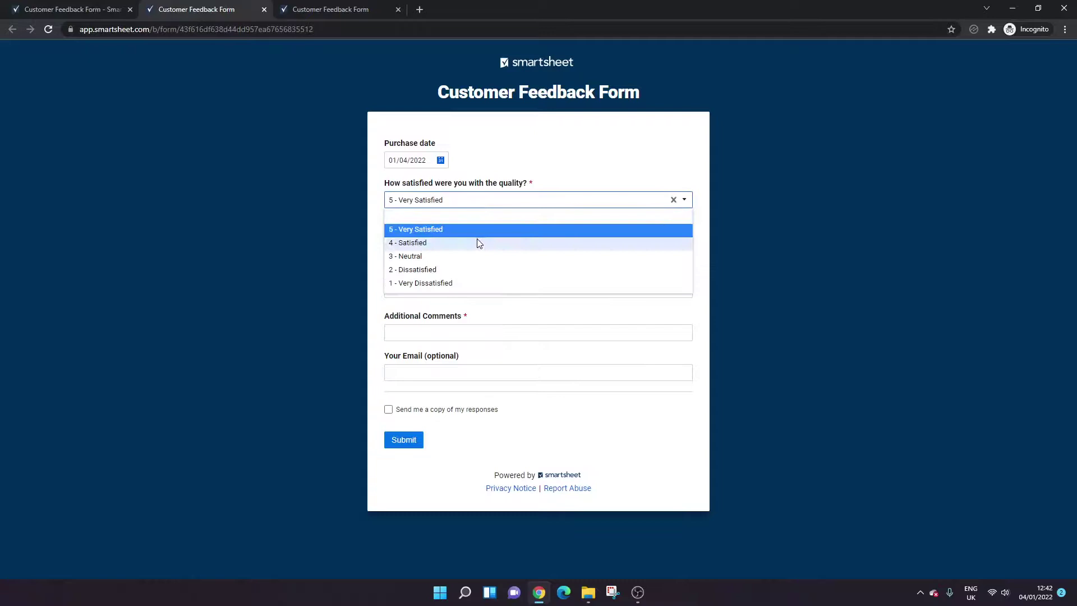
click(480, 256)
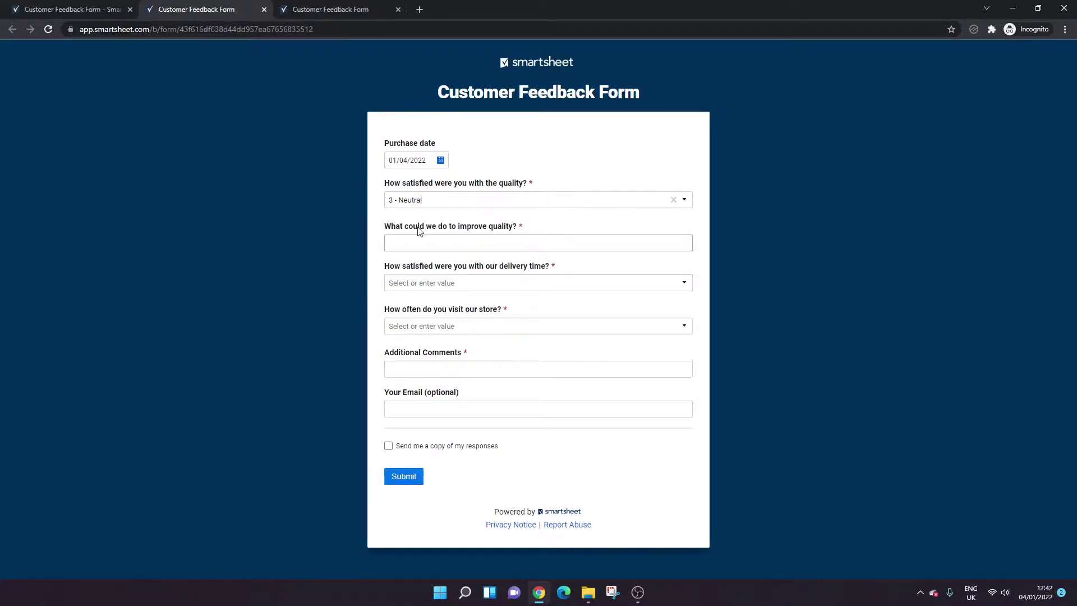
- Switch quality through 5 and 4 to 2 - Dissatisfied, revealing the improve-quality question, and click into it
click(452, 205)
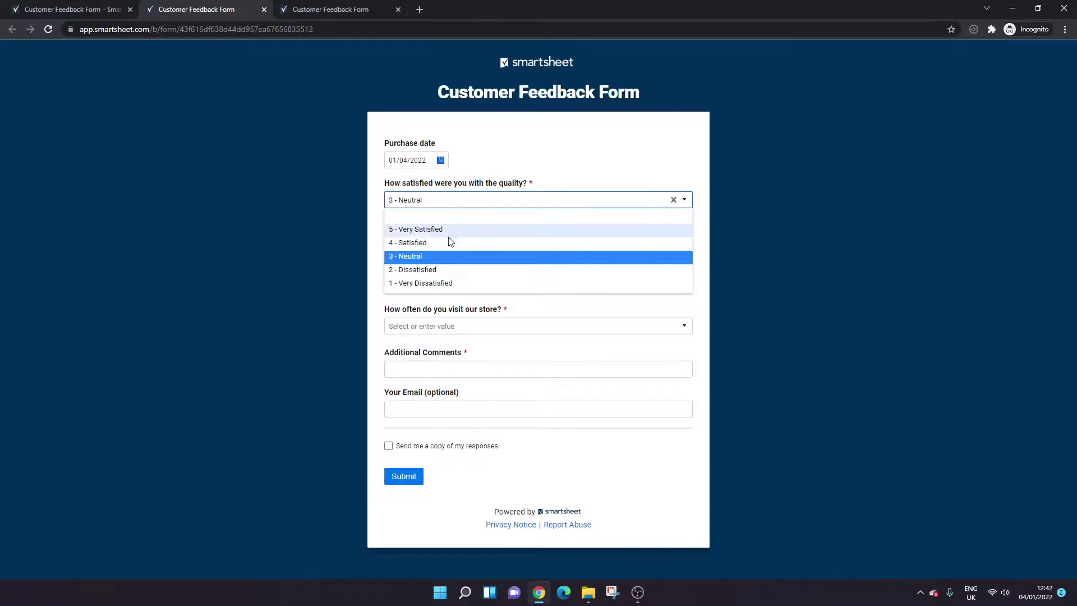
click(444, 228)
click(438, 205)
click(443, 241)
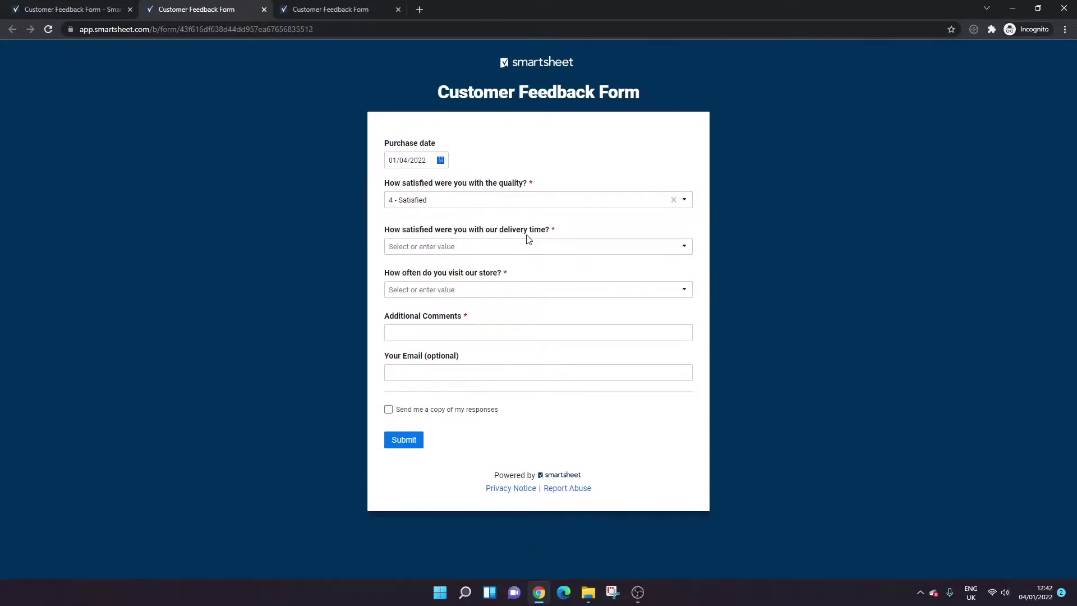
click(447, 207)
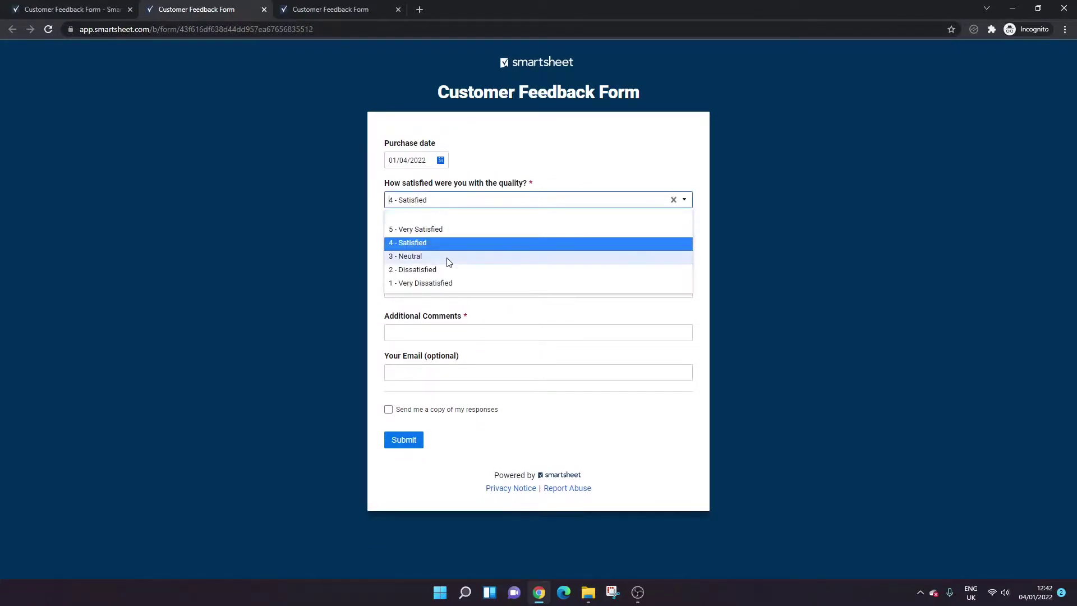
click(455, 271)
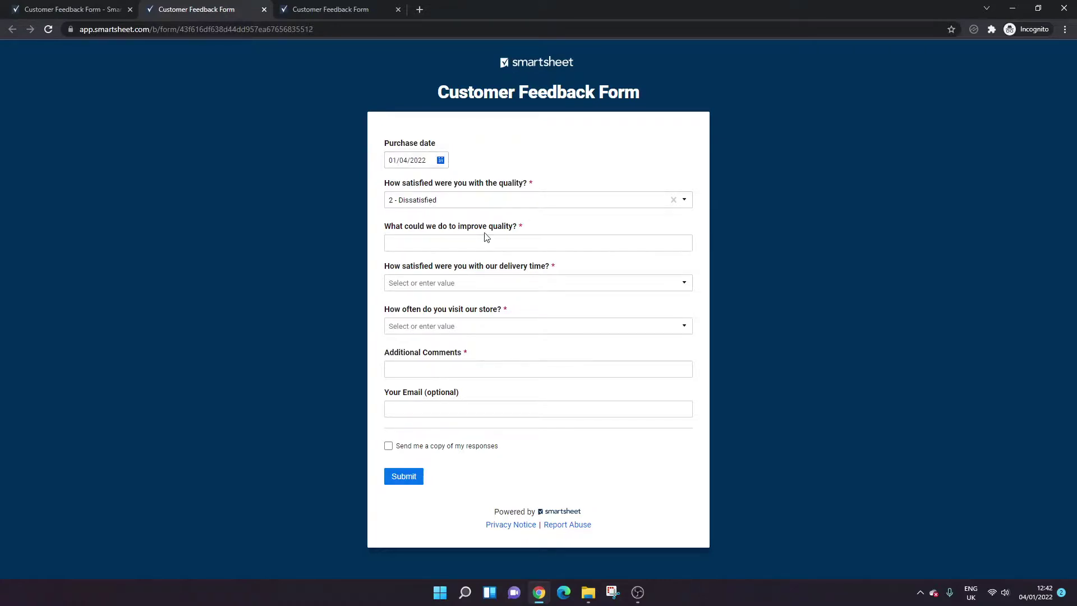
click(473, 243)
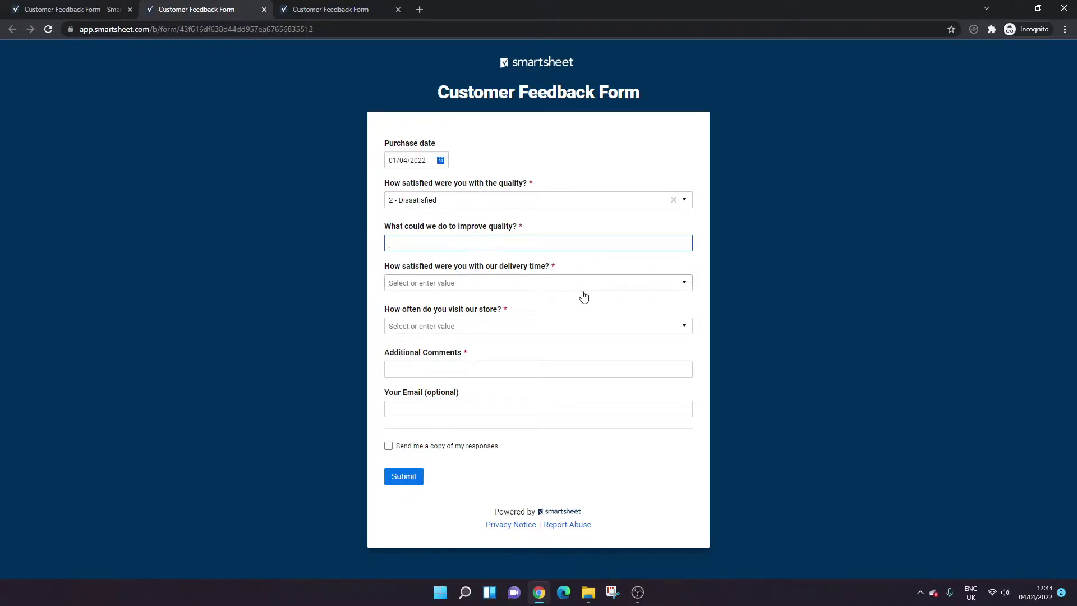
- Return to the sheet tab and reopen the Customer Feedback Form editor via Forms > Manage Forms > Edit
click(93, 5)
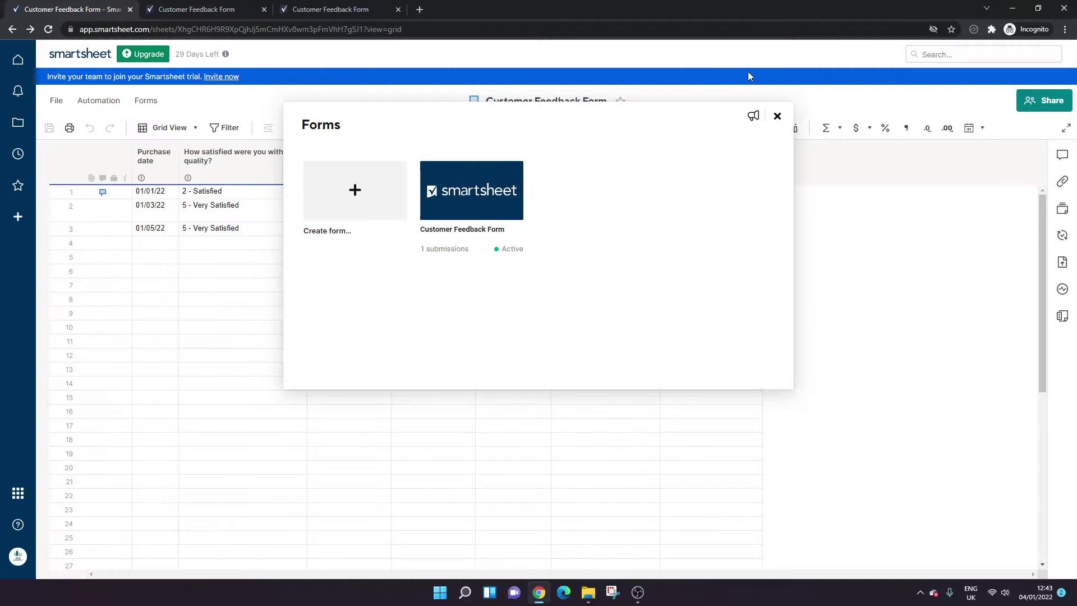
click(777, 115)
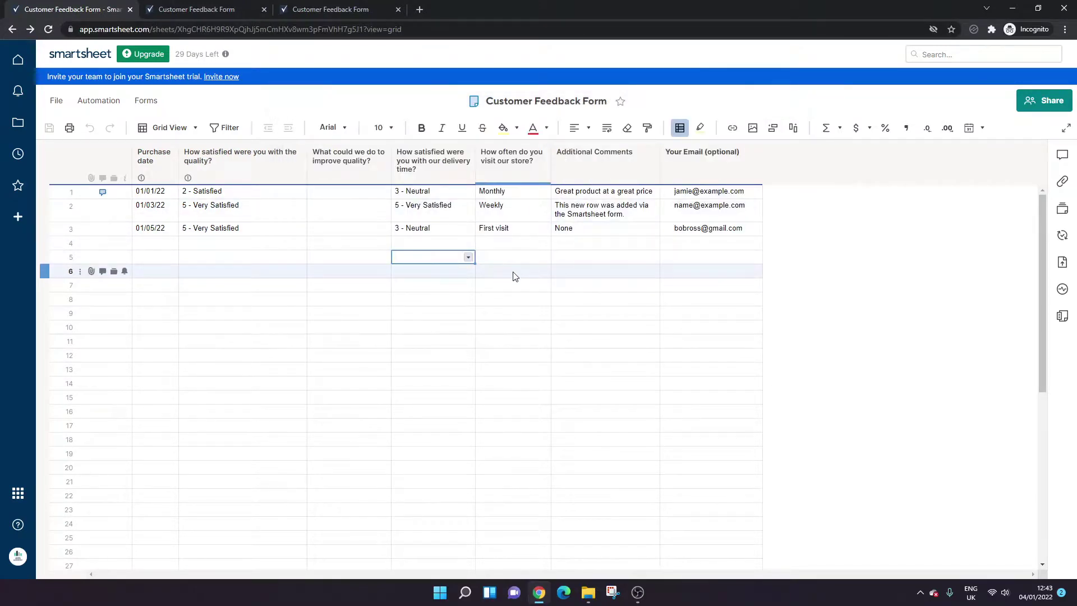
click(148, 98)
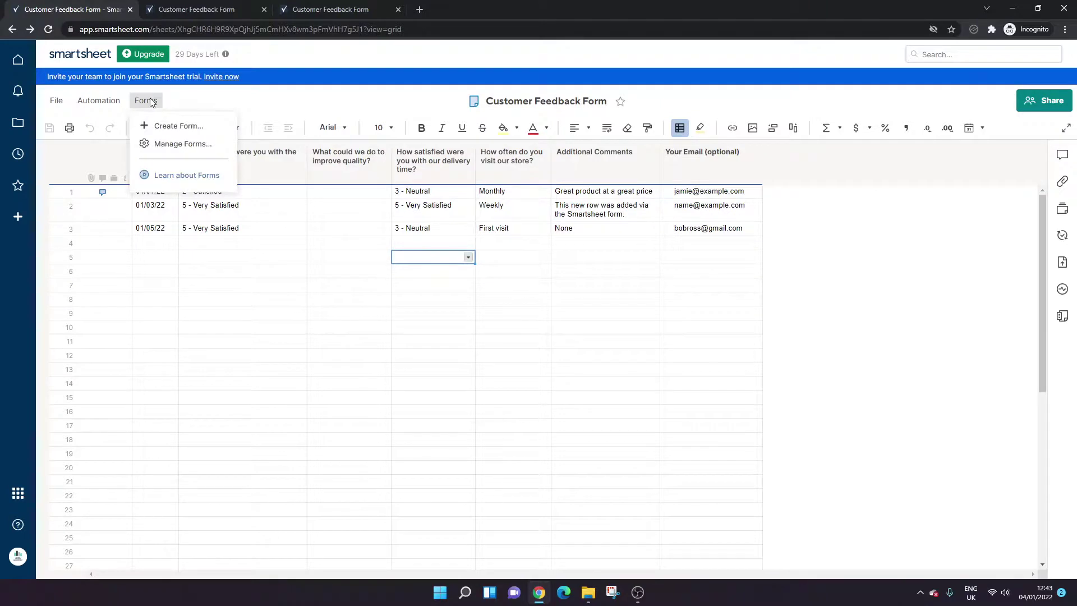
click(179, 143)
click(514, 248)
click(540, 265)
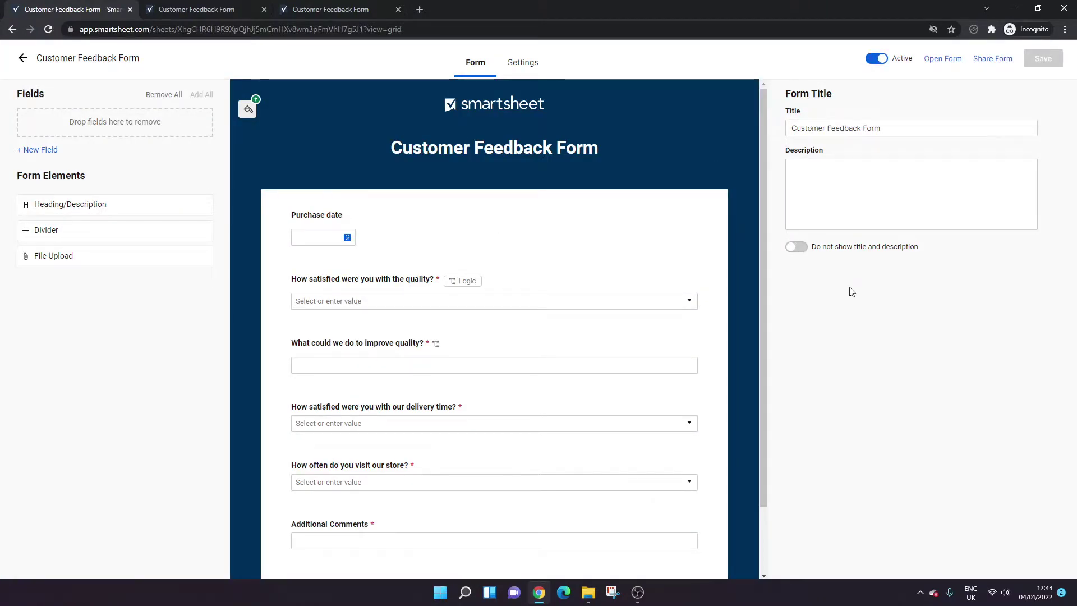
- Start a new blank logic rule on the quality satisfaction question
click(443, 296)
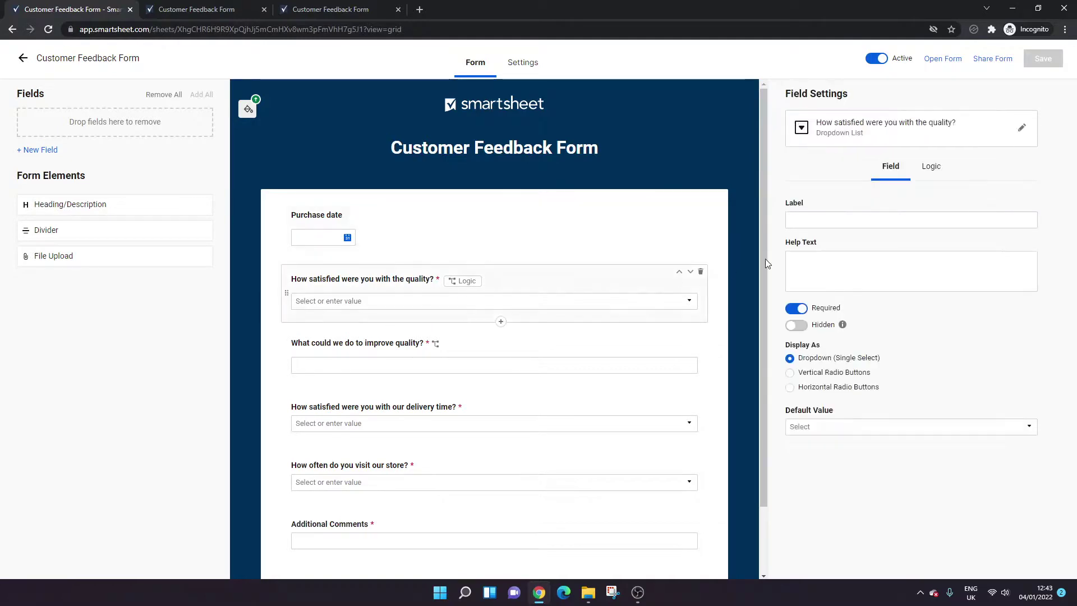
click(929, 168)
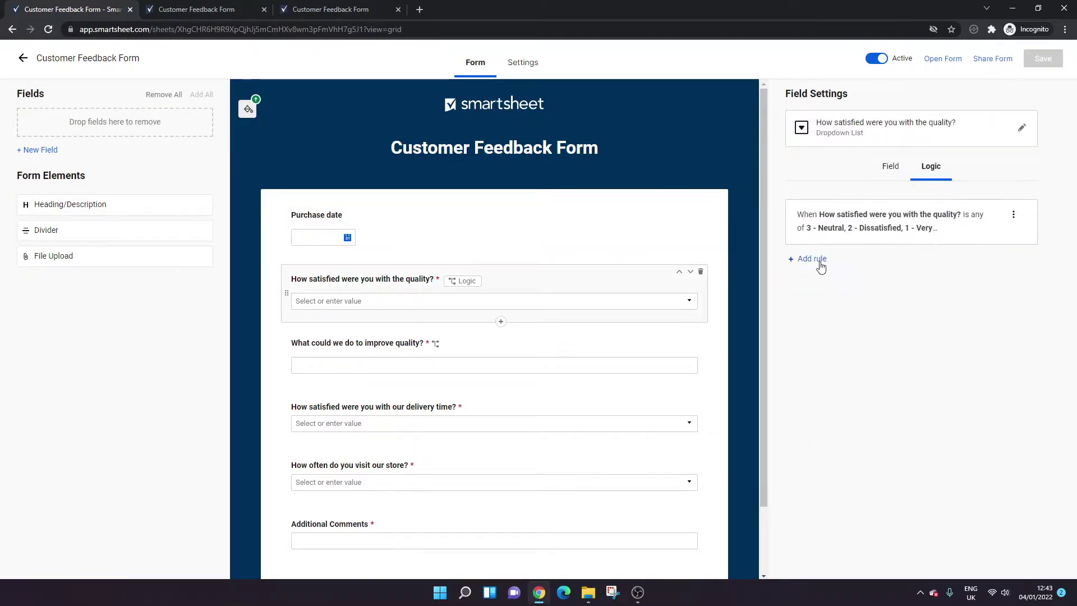
click(820, 262)
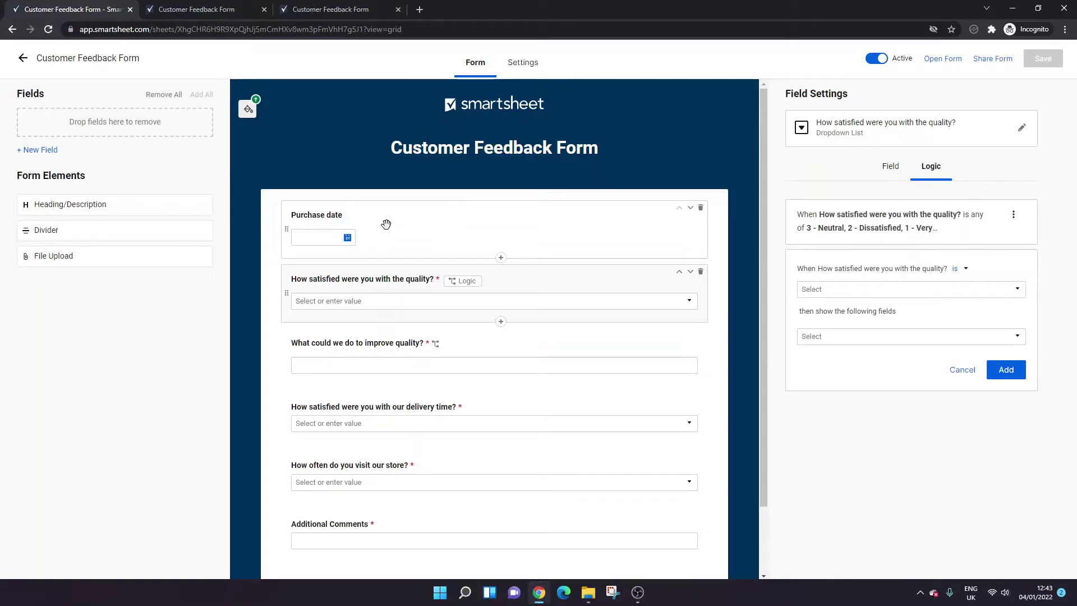
- Discard the blank rule by selecting the Purchase date, quality and delivery fields, then toggling Settings and Form
click(386, 224)
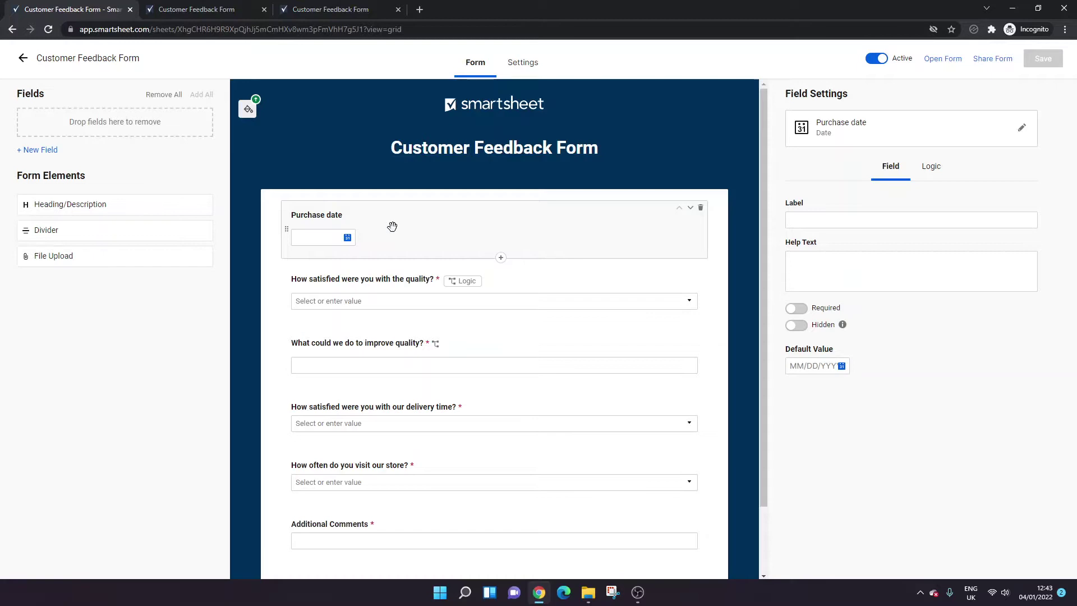
click(393, 292)
click(409, 418)
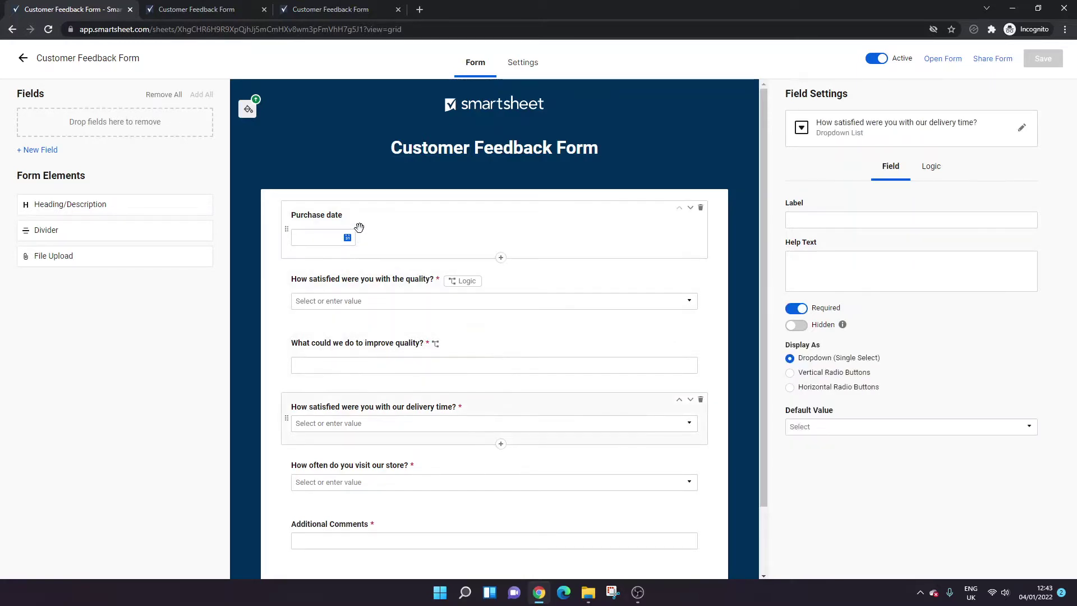
click(339, 220)
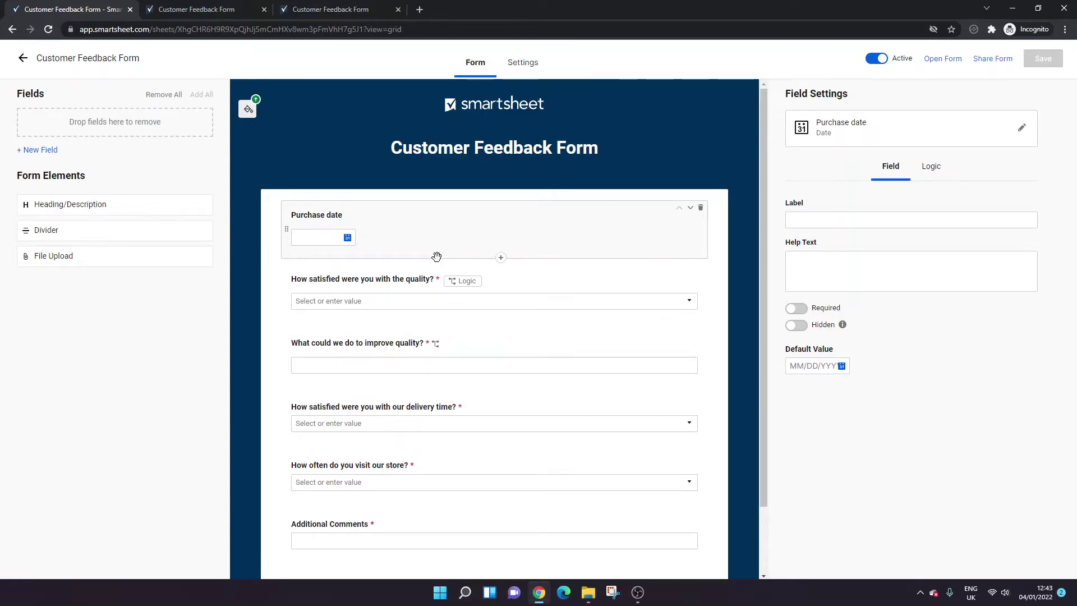
click(536, 64)
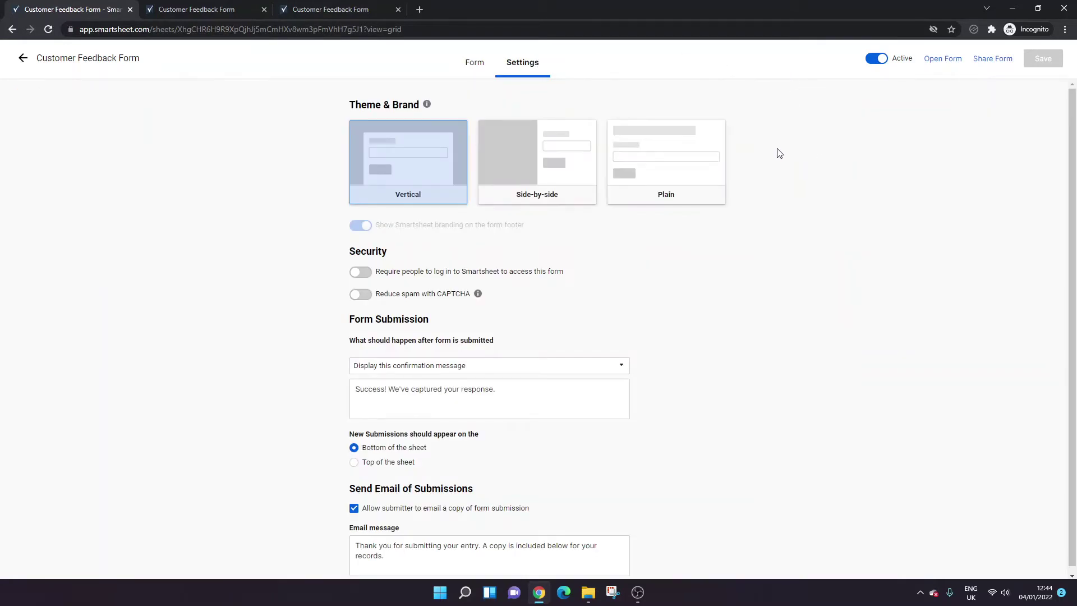
click(488, 69)
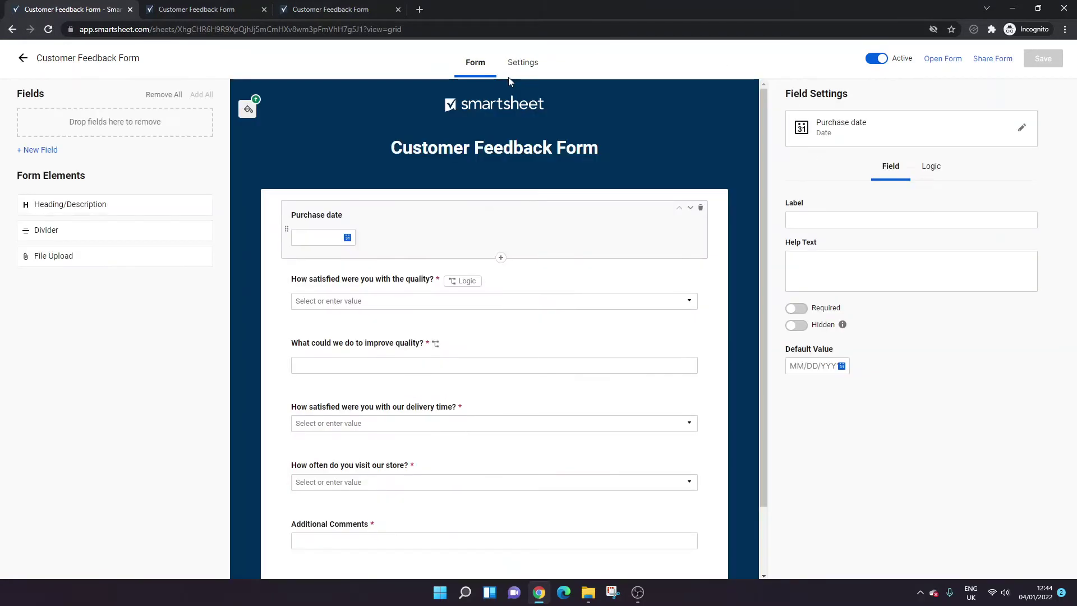